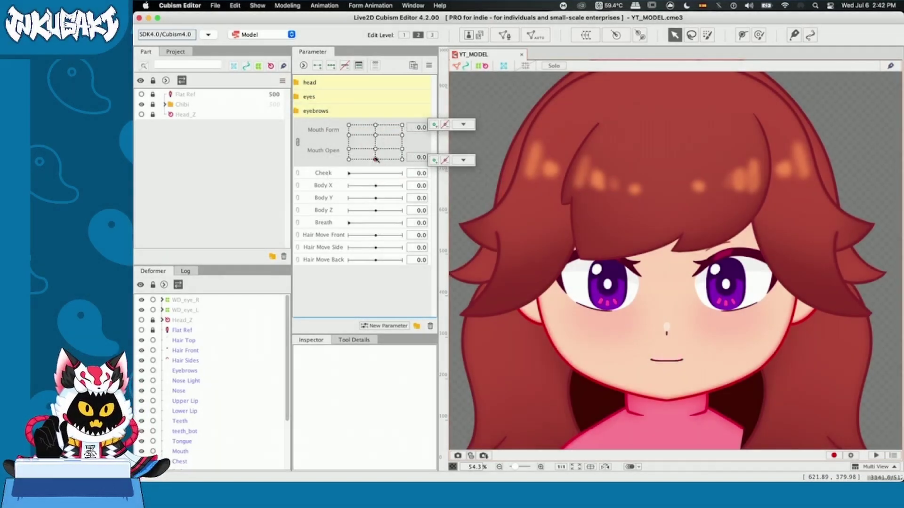
Expand the eyes group and test EyeL Open and the Eyeball X/Y parameters
click(306, 97)
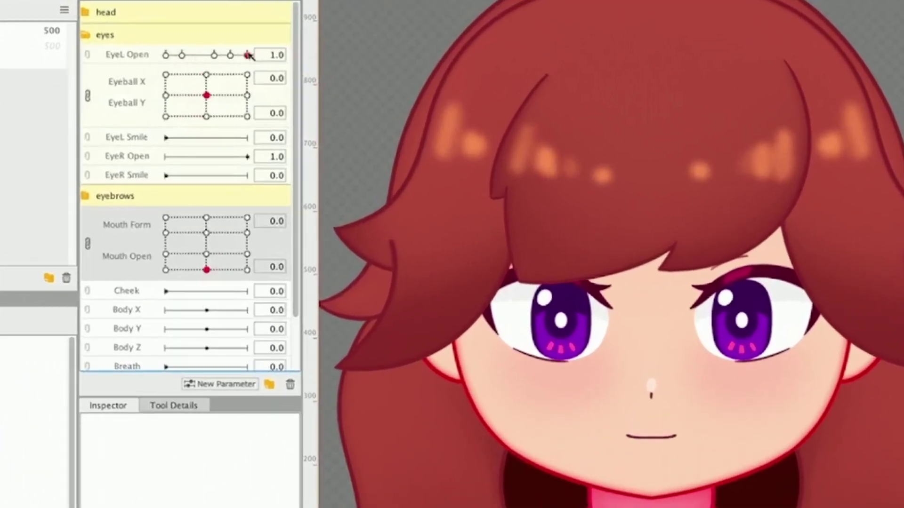
mouse_move(250, 55)
mouse_down()
mouse_move(177, 55)
mouse_move(248, 55)
mouse_up()
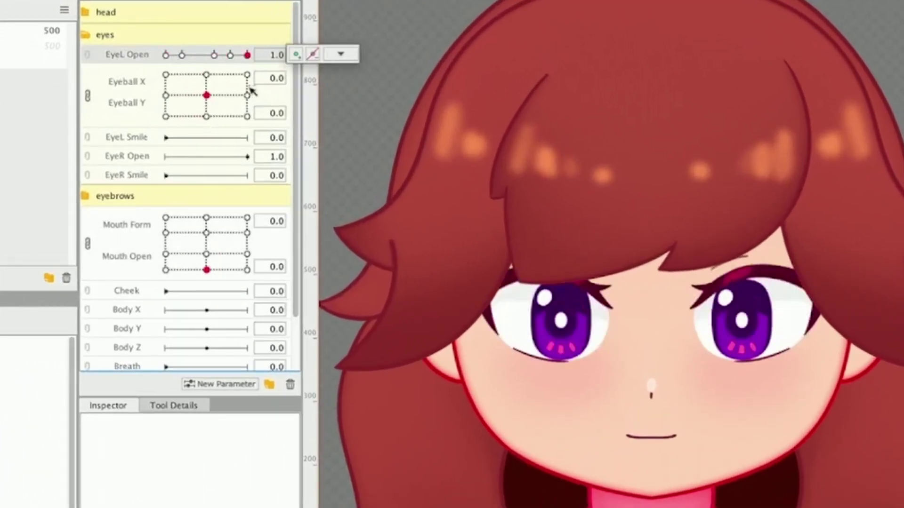
mouse_move(218, 97)
mouse_down()
mouse_move(211, 82)
mouse_move(214, 99)
mouse_move(207, 96)
mouse_up()
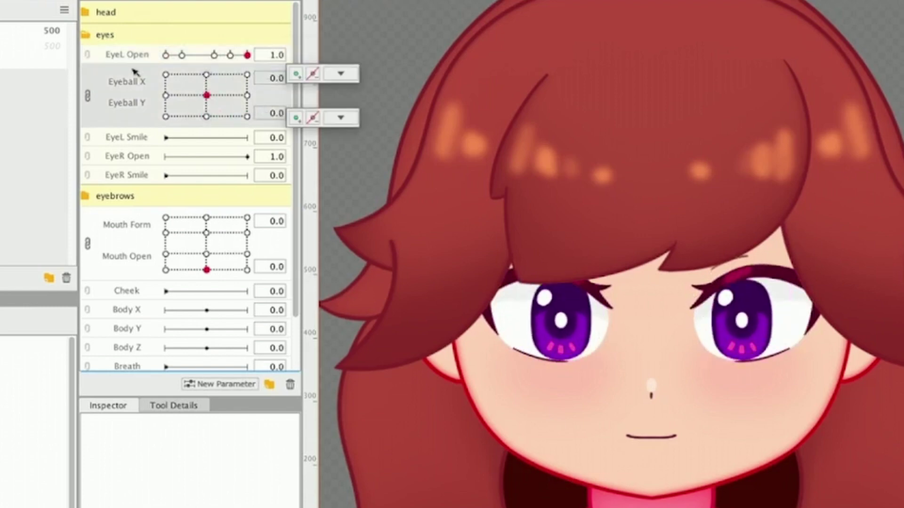
Collapse the eyes group, select the eyebrows group, and start a New Parameter
click(86, 36)
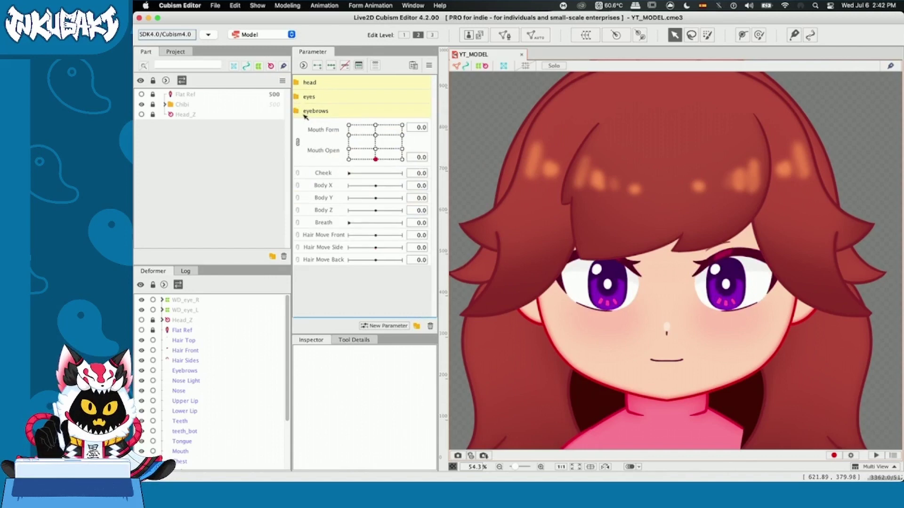
click(305, 116)
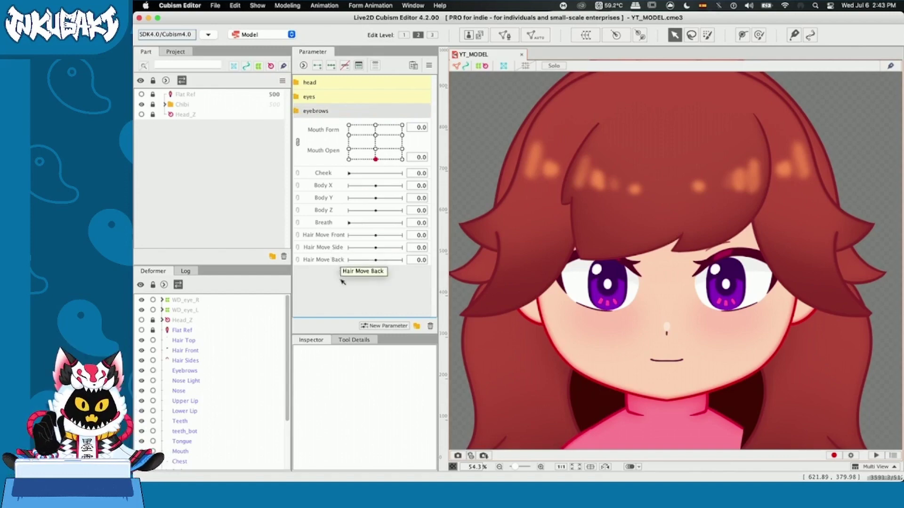
click(370, 325)
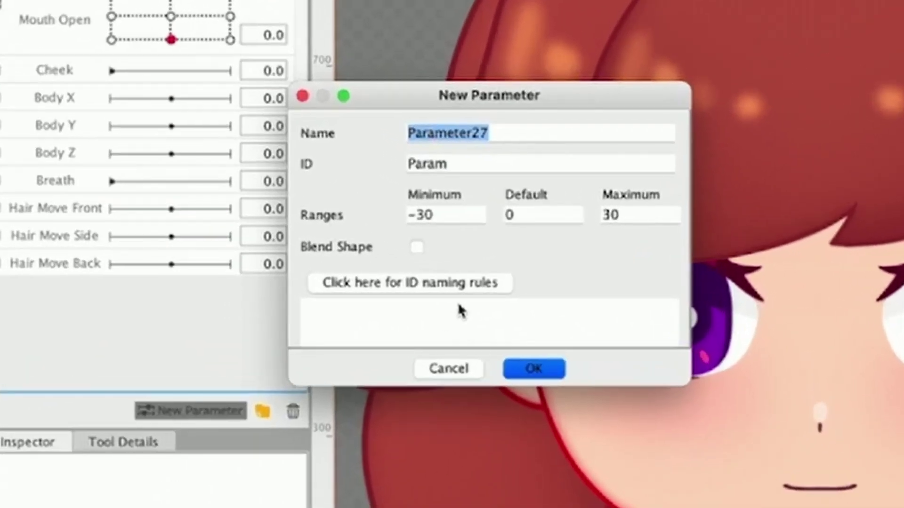
Enter Angry as both name and ID, set minimum 0 and maximum 1, and confirm
text(Angry)
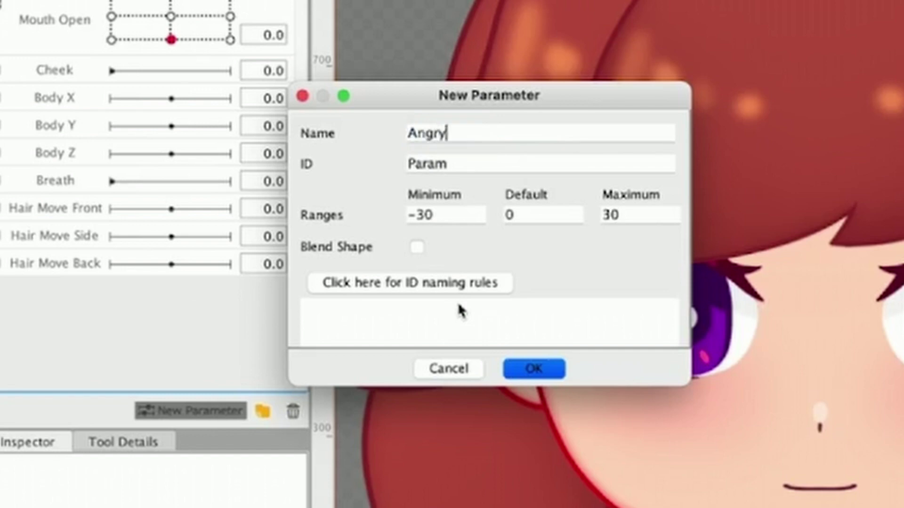
key(Tab)
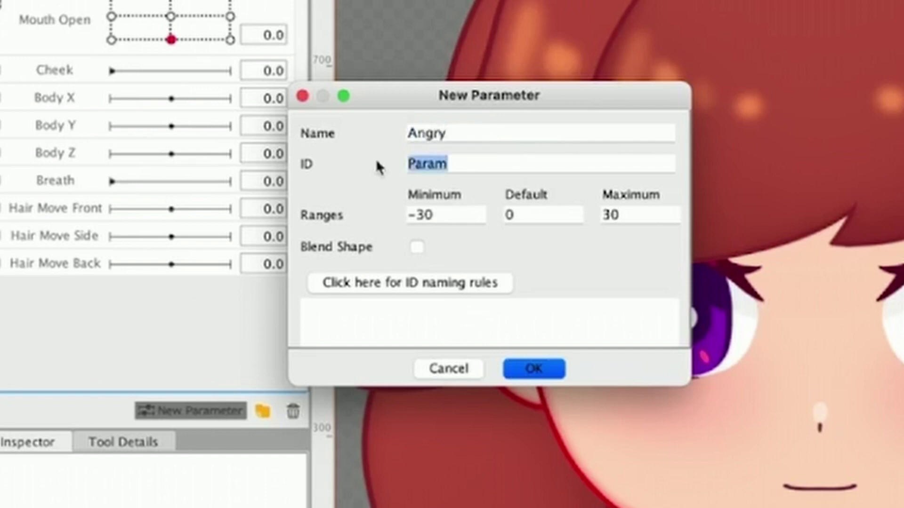
text(Angr)
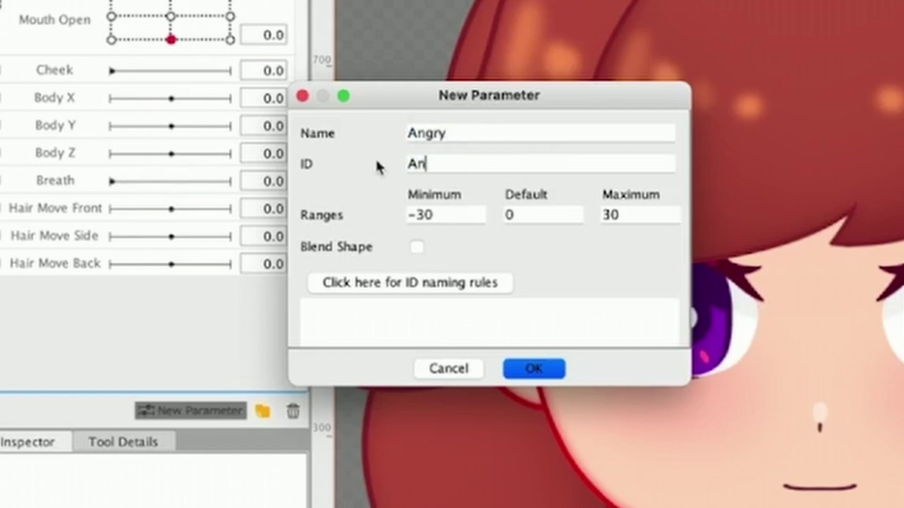
text(y)
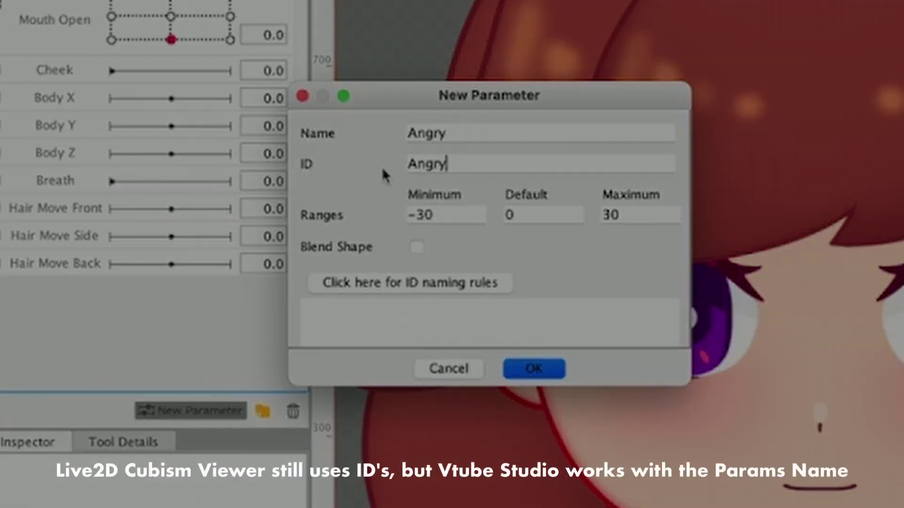
drag(465, 171, 387, 173)
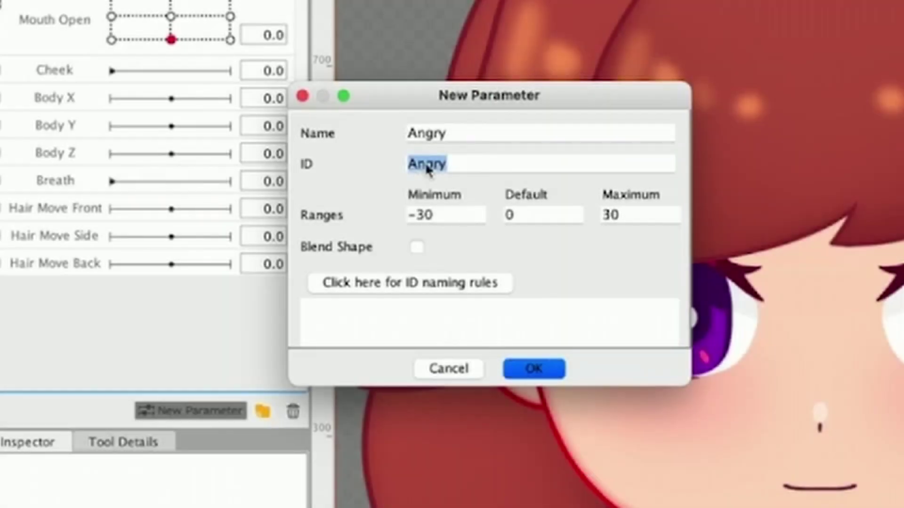
click(465, 219)
drag(465, 219, 361, 217)
text(0)
key(Tab)
key(Tab)
text(1)
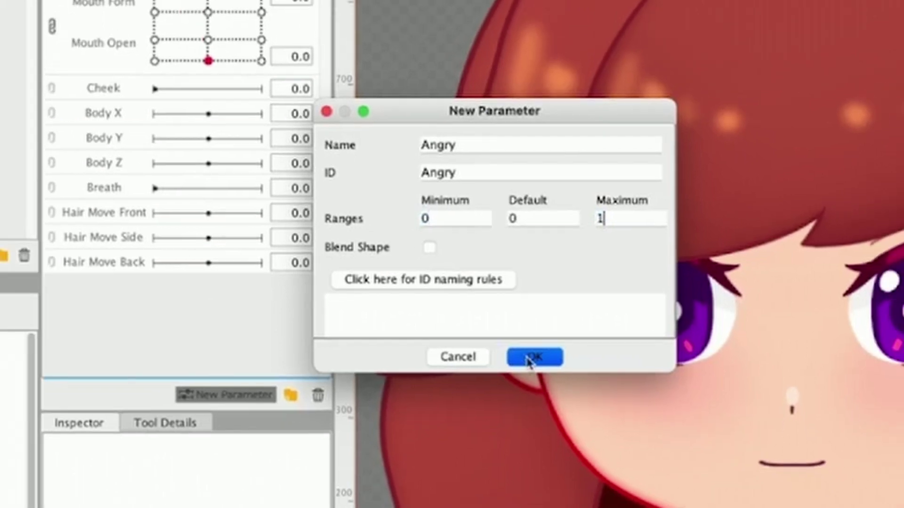
click(534, 369)
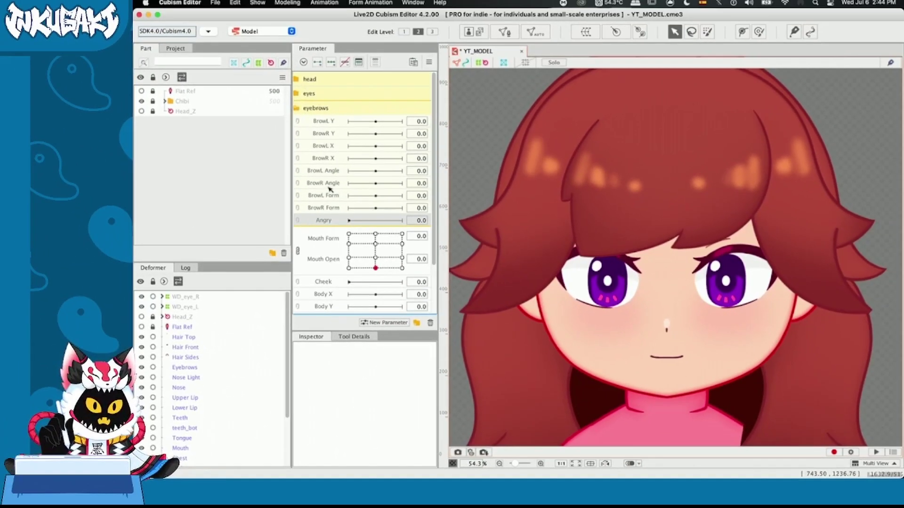
Move the Angry parameter below Mouth Open and collapse the eyebrows group
click(307, 108)
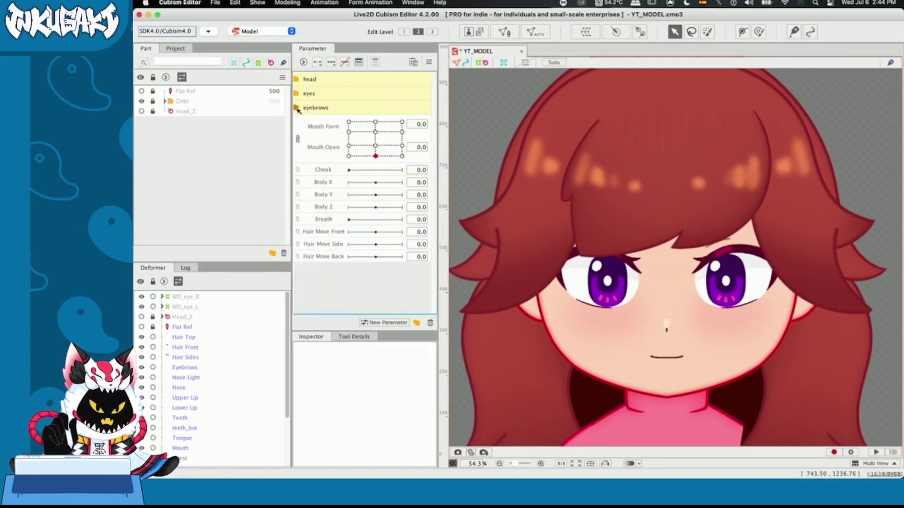
click(307, 109)
drag(323, 219, 323, 276)
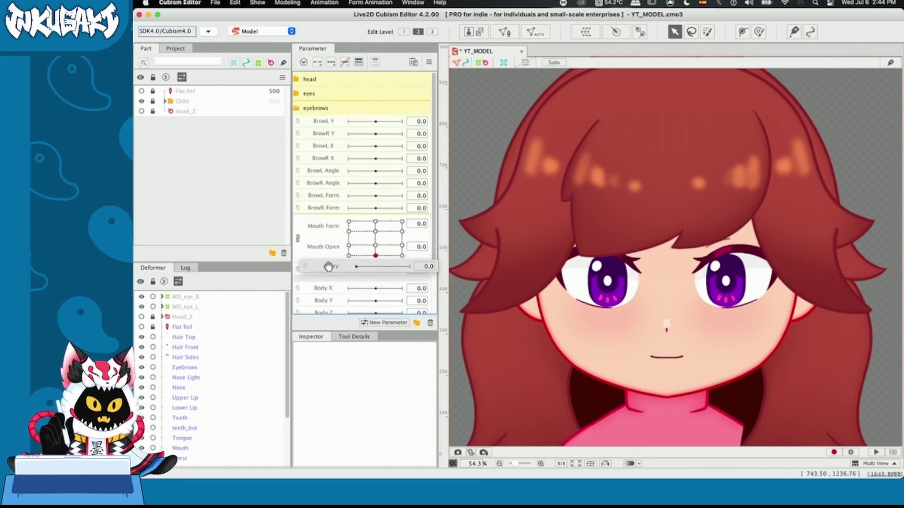
click(310, 108)
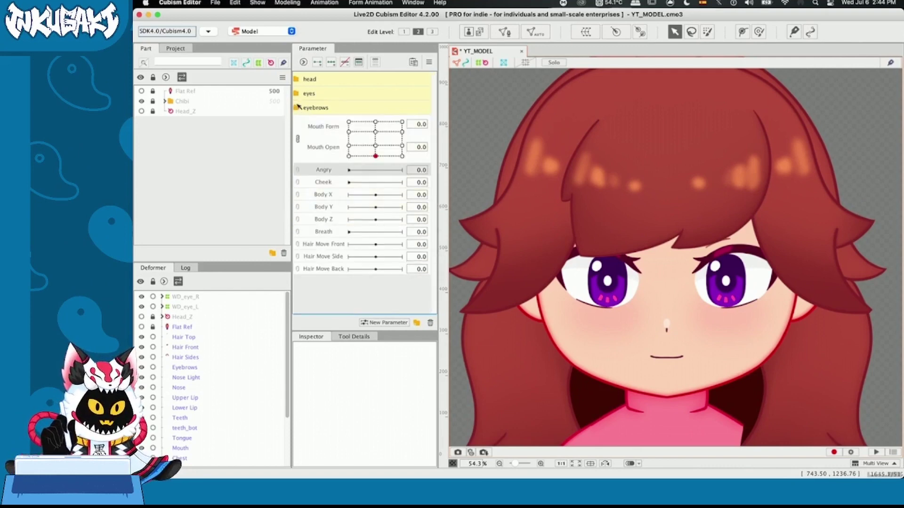
Add a parameter folder named Expressions and move Angry into it
click(417, 323)
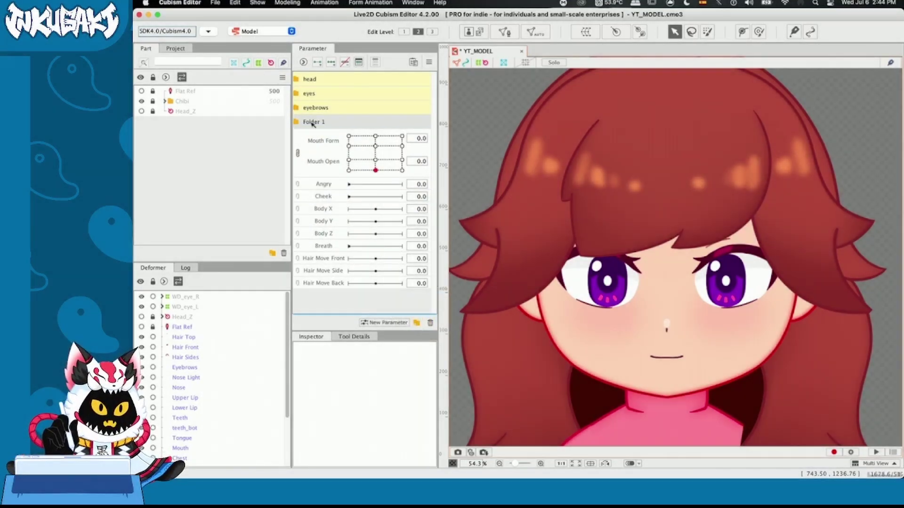
double_click(312, 123)
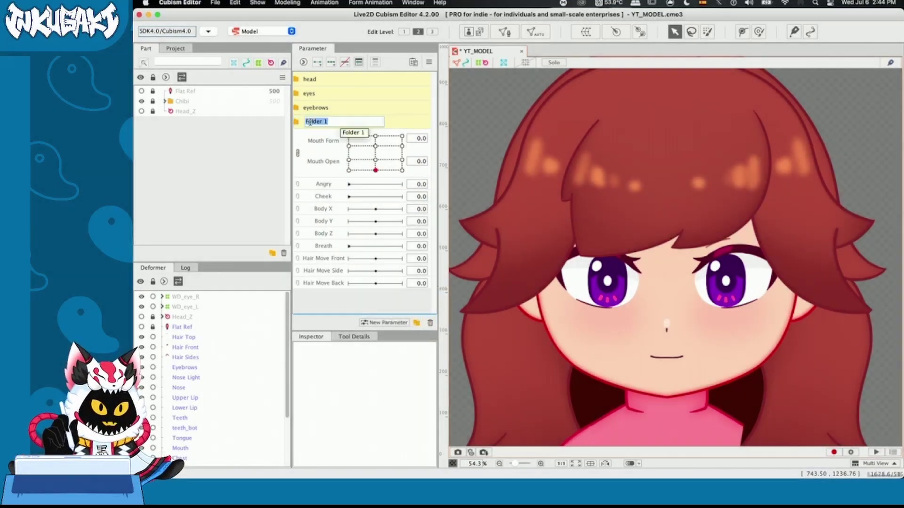
text(Expre)
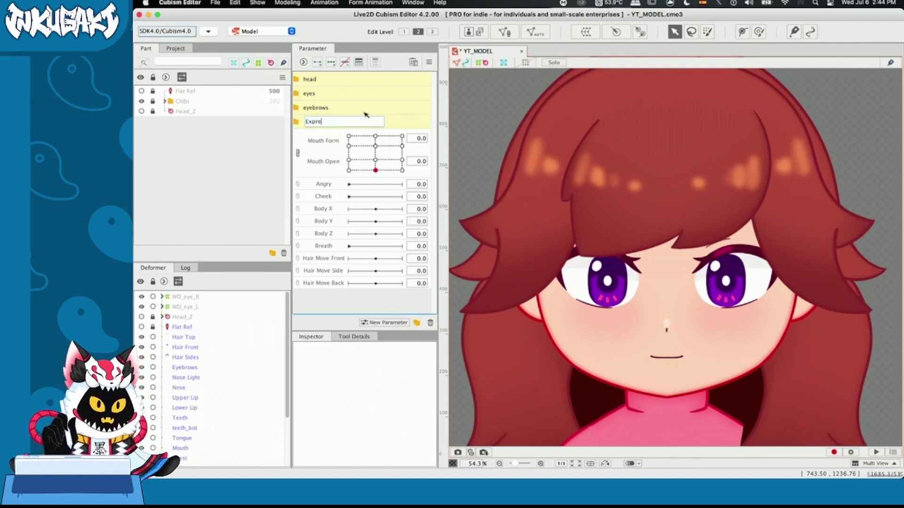
text(ssions)
key(Return)
drag(319, 188, 319, 125)
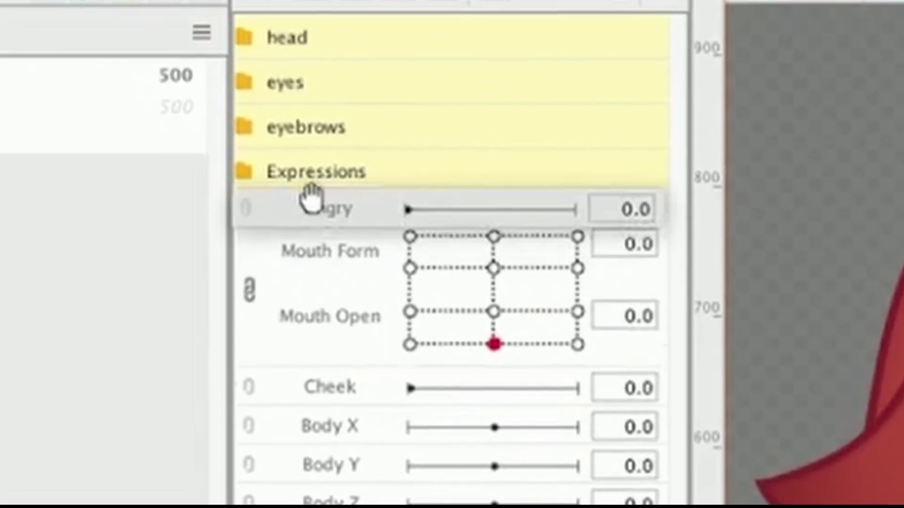
mouse_move(316, 228)
mouse_down()
mouse_move(331, 223)
mouse_move(321, 223)
mouse_up()
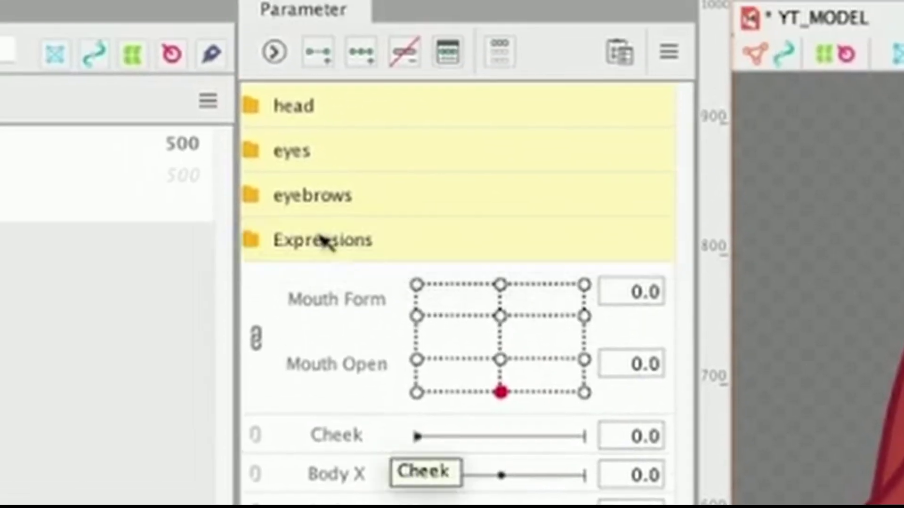
Expand the Expressions folder and test opening the mouth with Mouth Form/Open
click(256, 229)
click(382, 366)
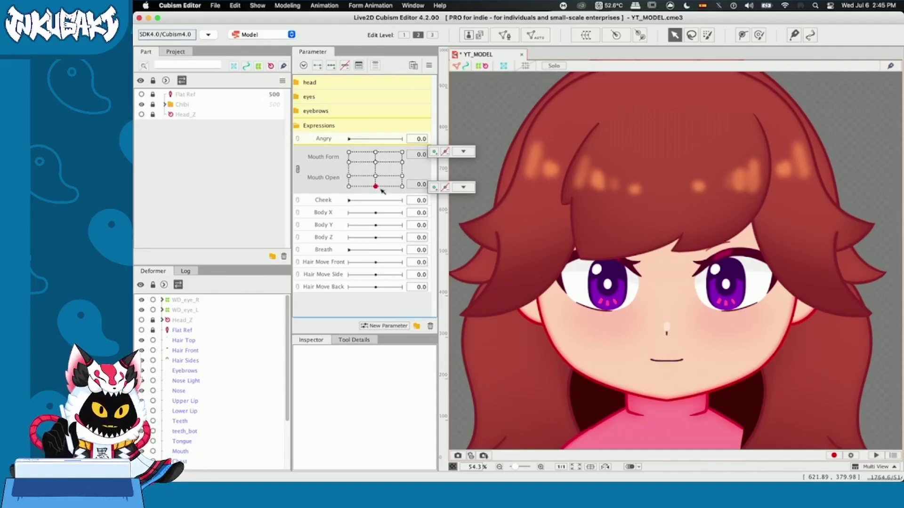
mouse_move(383, 190)
mouse_down()
mouse_move(347, 171)
mouse_move(343, 150)
mouse_move(341, 200)
mouse_move(340, 164)
mouse_move(364, 208)
mouse_move(409, 204)
mouse_move(410, 163)
mouse_move(377, 188)
mouse_up()
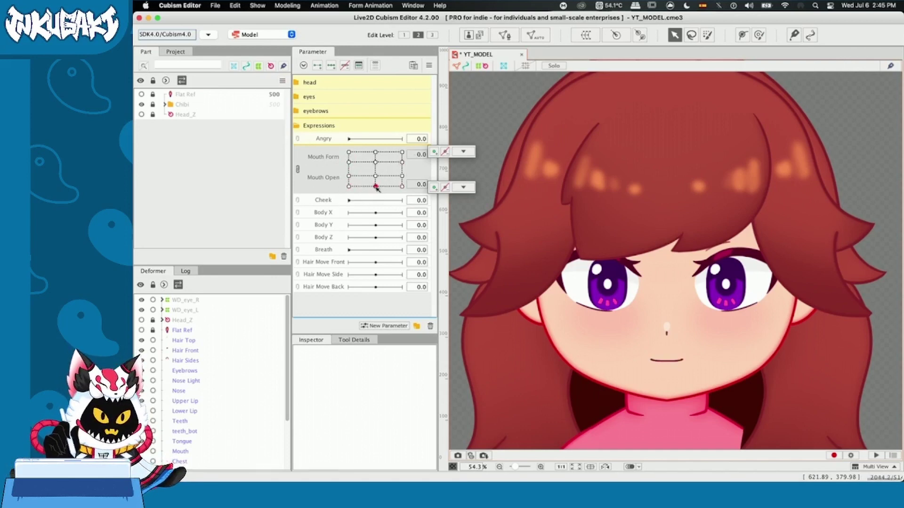
Select all the mouth meshes on the canvas and zoom in on the mouth
click(603, 347)
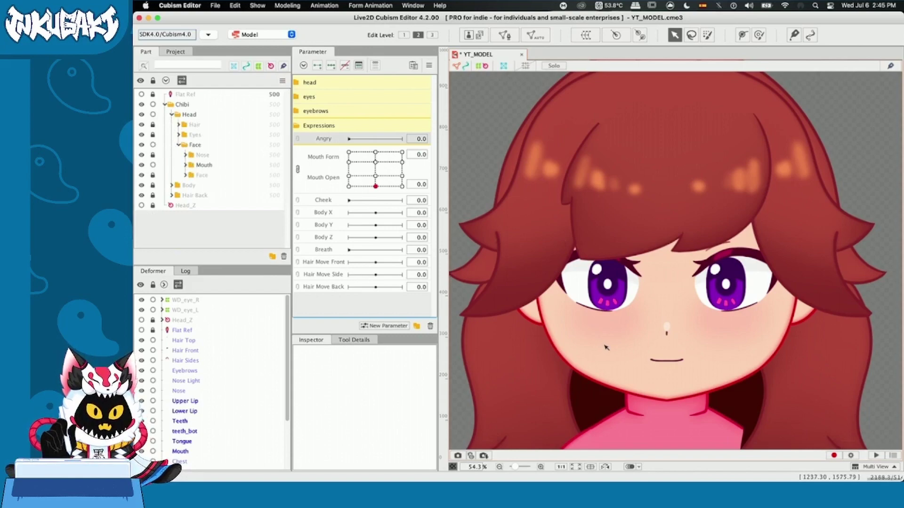
drag(602, 340, 718, 391)
scroll(678, 364, up, 3)
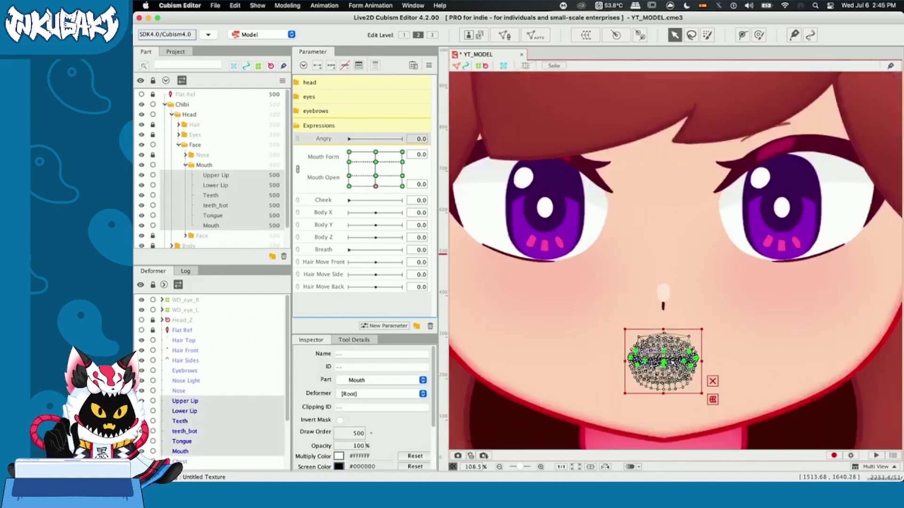
scroll(664, 363, up, 5)
drag(671, 358, 687, 263)
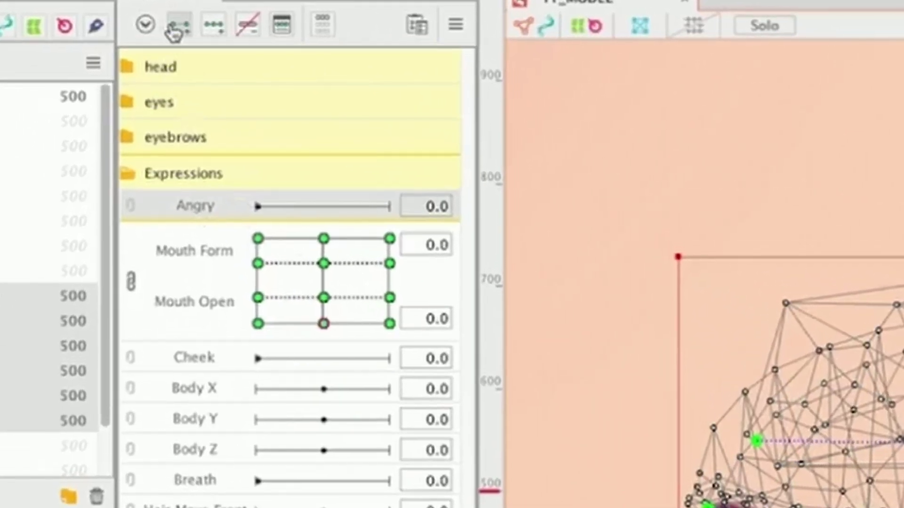
Add two keyforms to Angry and go to its starting 0 keyform
click(174, 33)
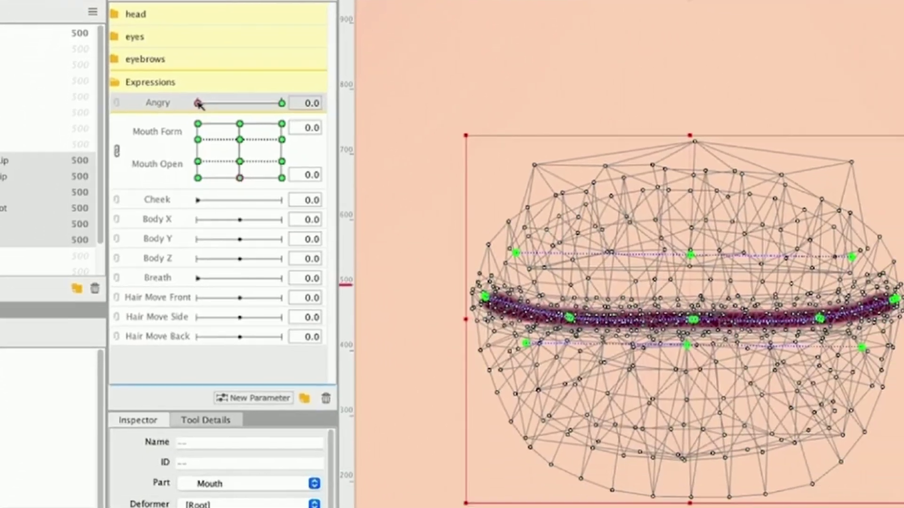
click(258, 207)
click(187, 84)
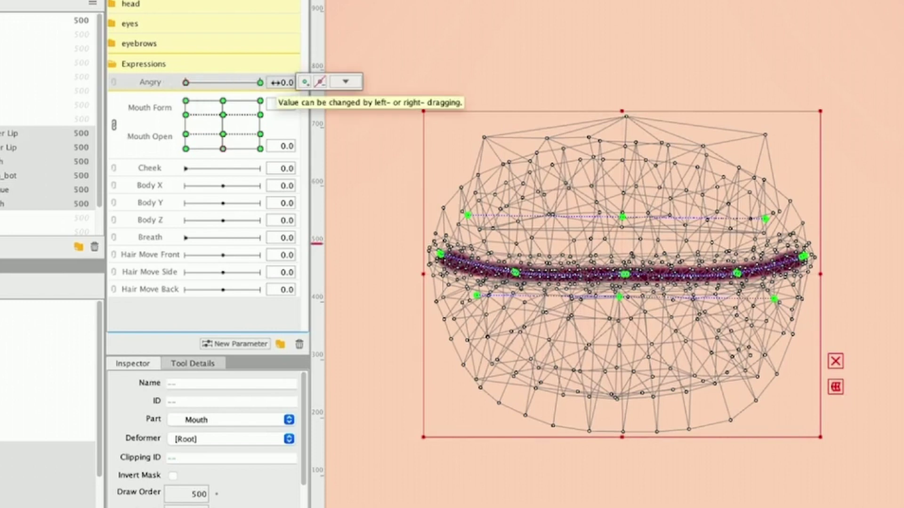
At Angry 1.0, reshape the mouth mesh into a wide-open angry pose
drag(187, 149, 225, 149)
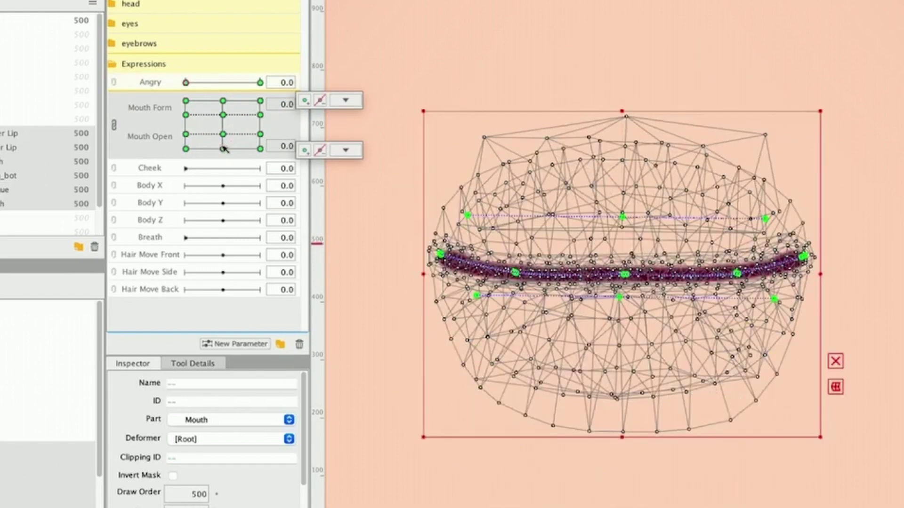
click(260, 82)
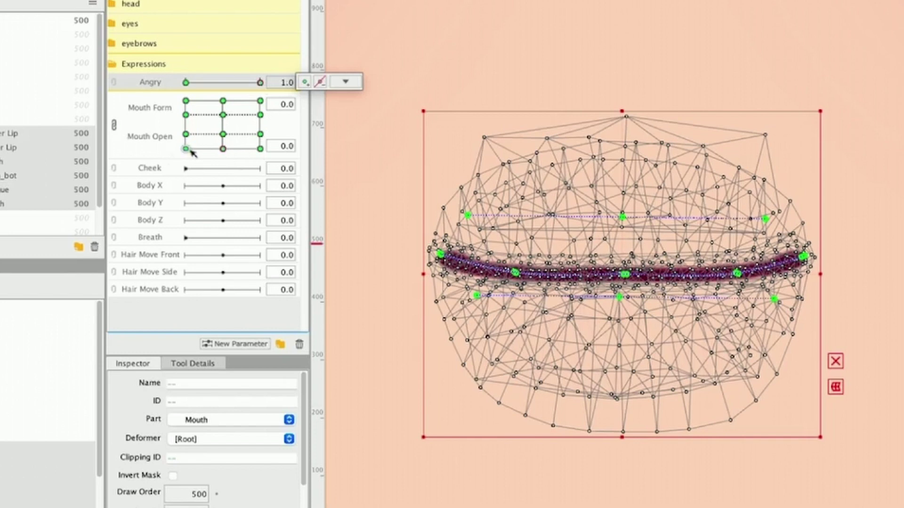
drag(226, 150, 277, 157)
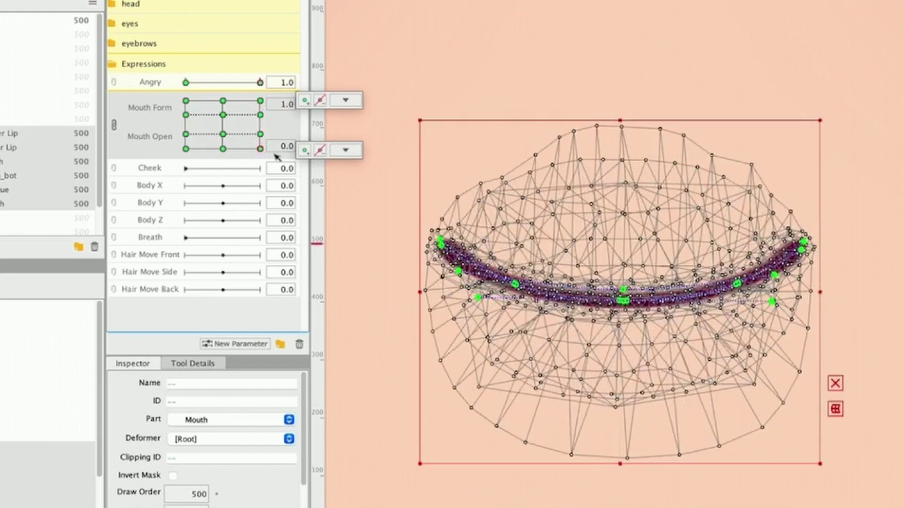
mouse_move(186, 150)
mouse_down()
mouse_move(183, 94)
mouse_move(185, 151)
mouse_up()
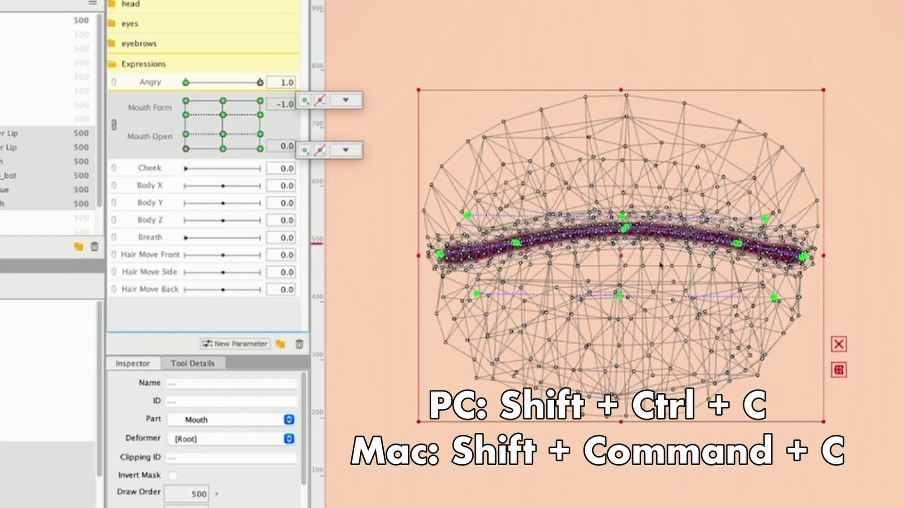
Paste the copied mouth shape onto the Mouth Form 1.0 closed-mouth keypoint
click(260, 148)
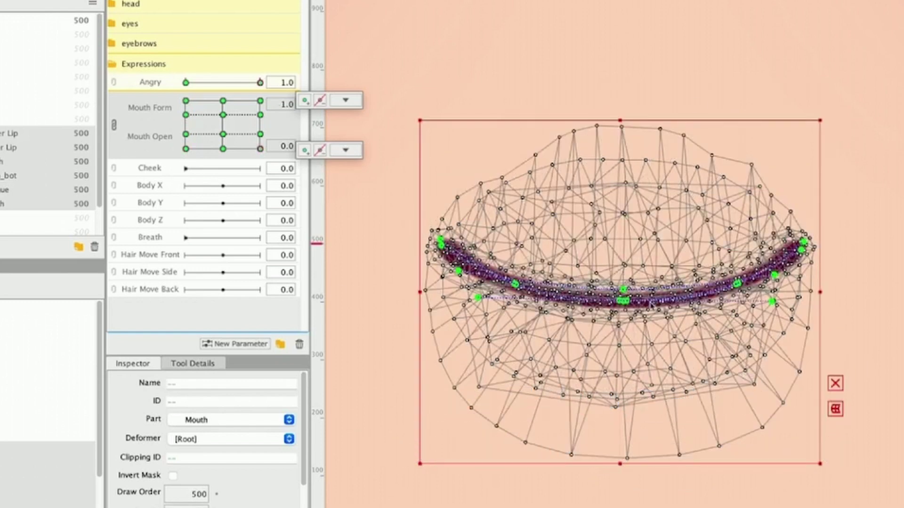
key(shift+super+v)
click(345, 150)
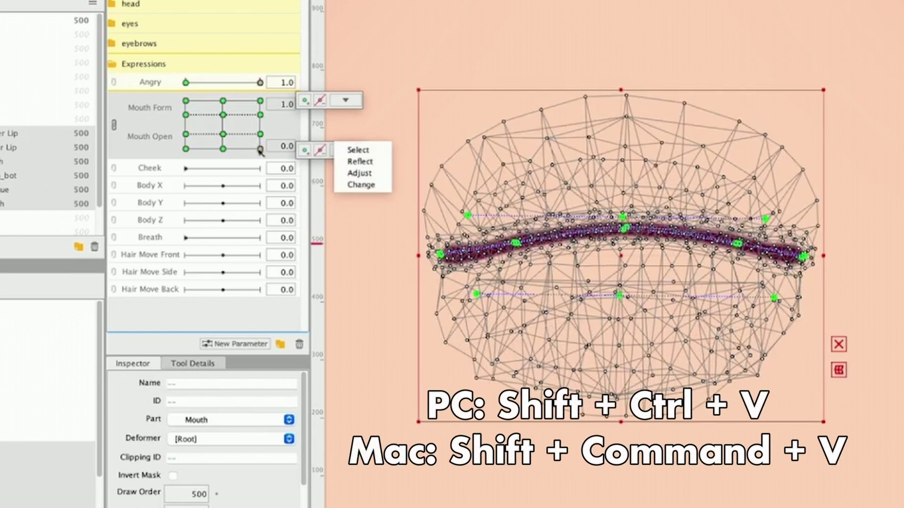
Step through the partly open, wide-open and fully open keypoints at Mouth Form -1.0 and 1.0
click(186, 149)
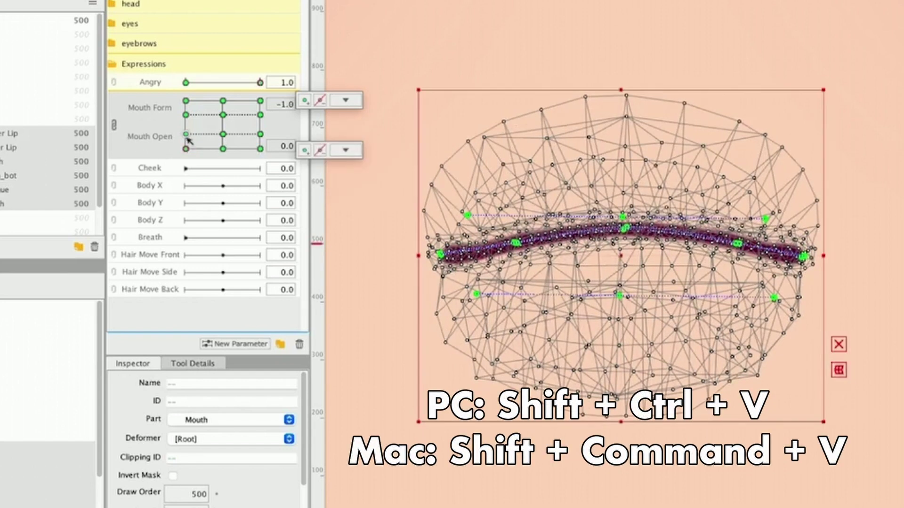
click(185, 134)
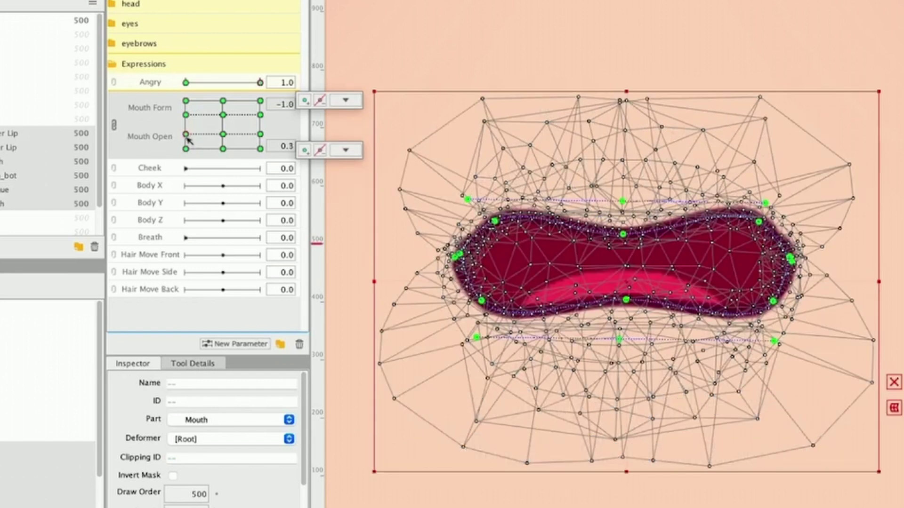
click(260, 134)
click(186, 115)
click(185, 115)
click(261, 115)
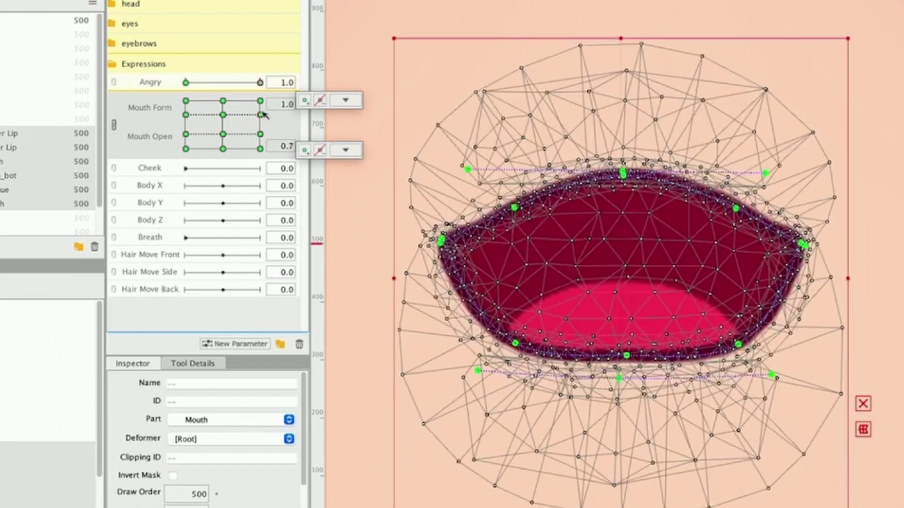
click(186, 101)
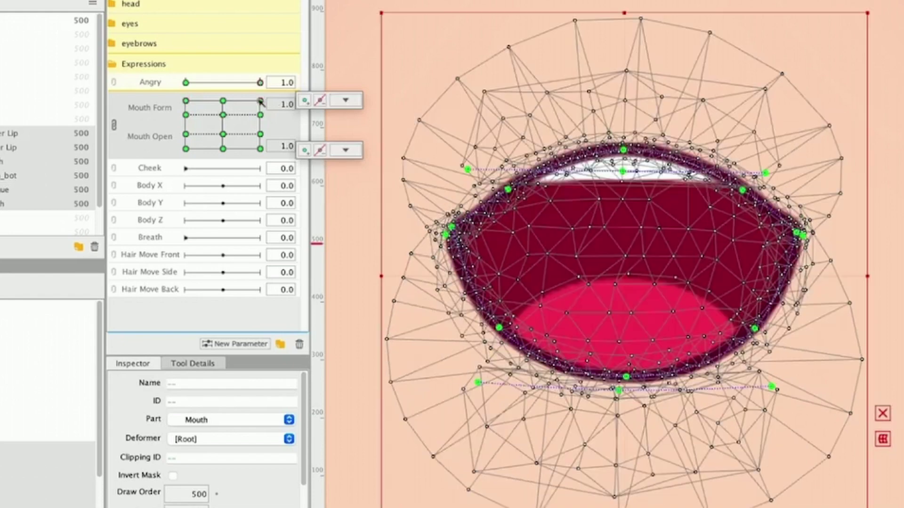
click(260, 101)
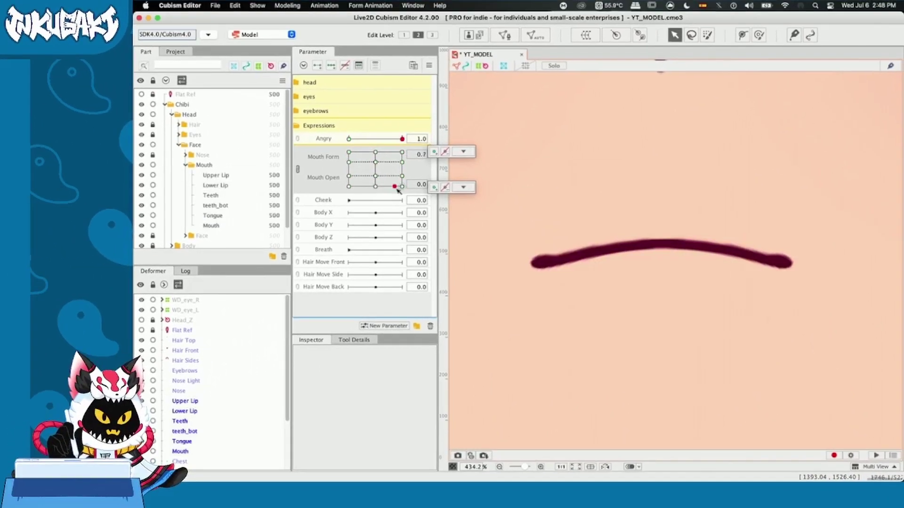
click(241, 112)
drag(362, 150, 383, 175)
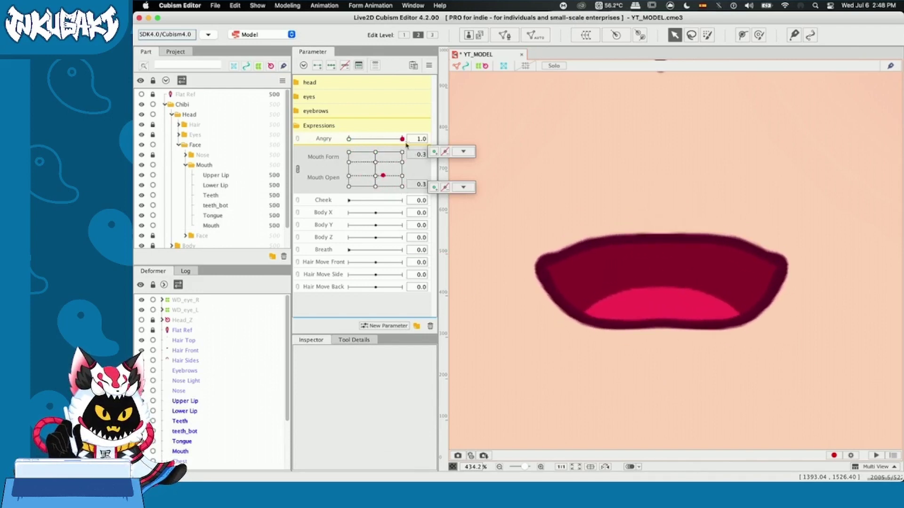
click(402, 175)
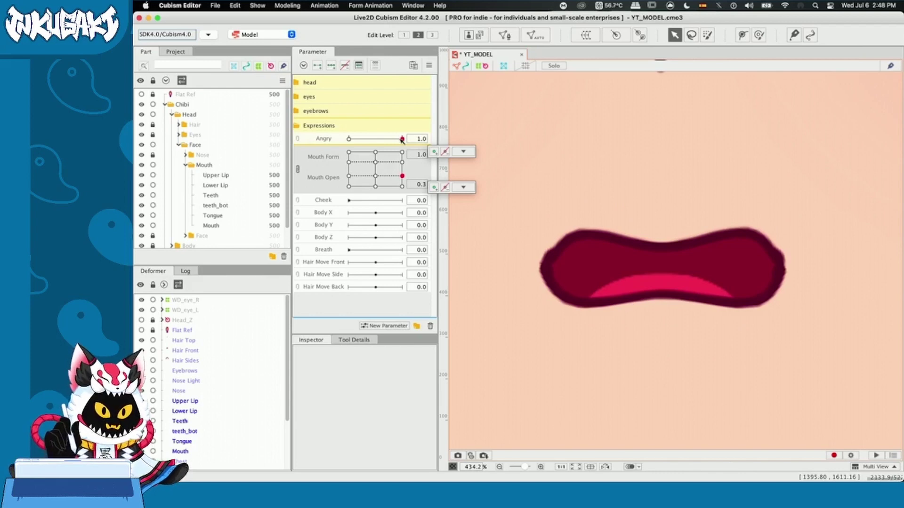
drag(403, 139, 331, 139)
drag(402, 182, 402, 156)
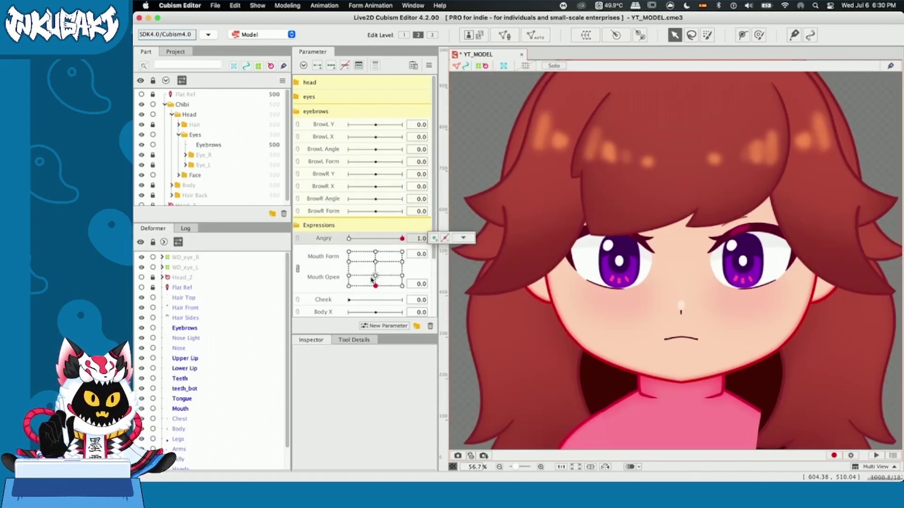
Hide the Hair part, select the Eyebrows mesh, and zoom in to frame the left eyebrow
mouse_move(372, 280)
mouse_down()
mouse_move(393, 265)
mouse_move(373, 276)
mouse_move(386, 270)
mouse_move(376, 286)
mouse_up()
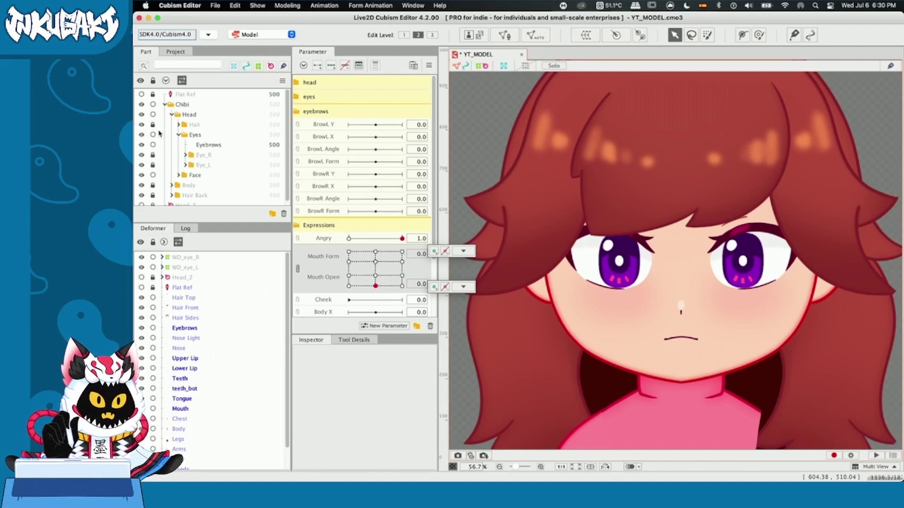
click(141, 124)
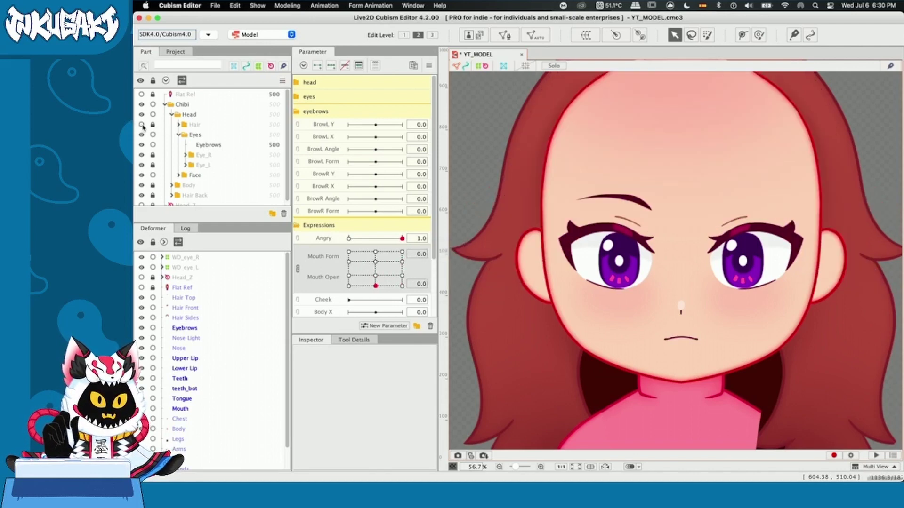
right_click(618, 203)
click(618, 202)
scroll(608, 196, up, 2)
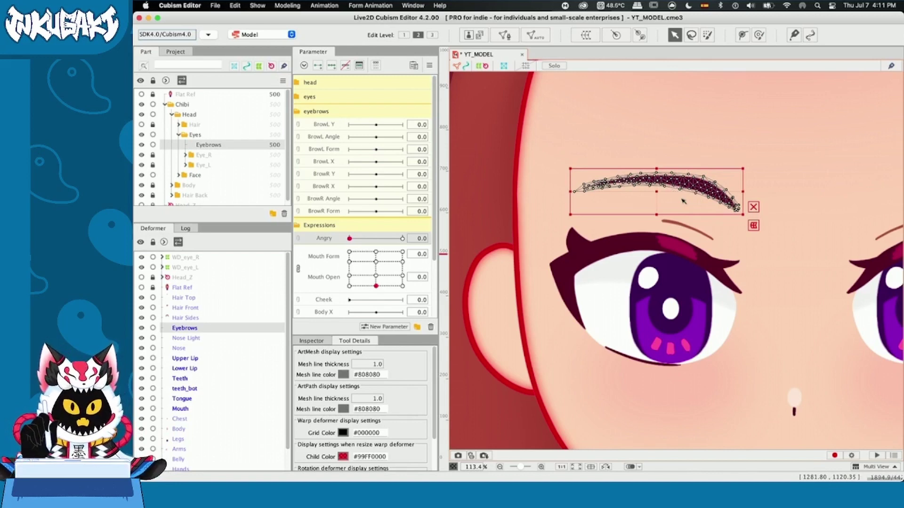
scroll(683, 202, up, 3)
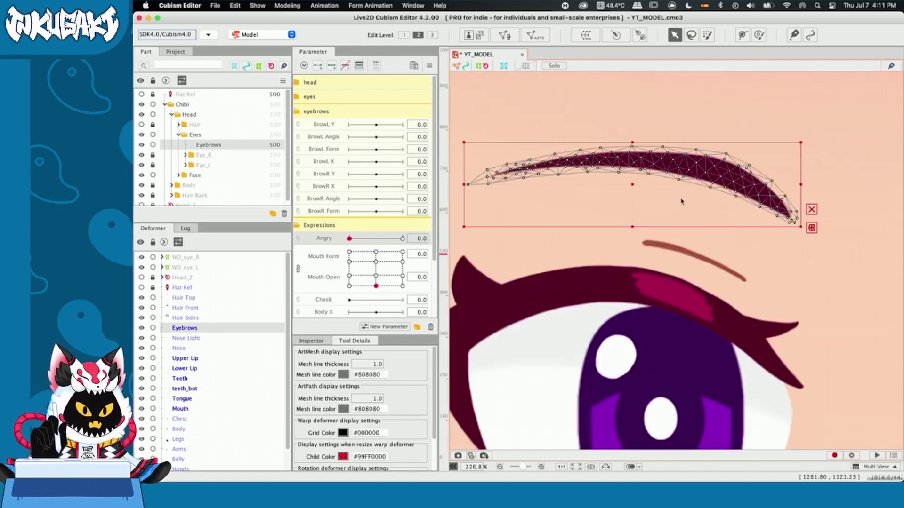
scroll(681, 202, down, 3)
scroll(681, 201, up, 1)
drag(682, 198, 699, 199)
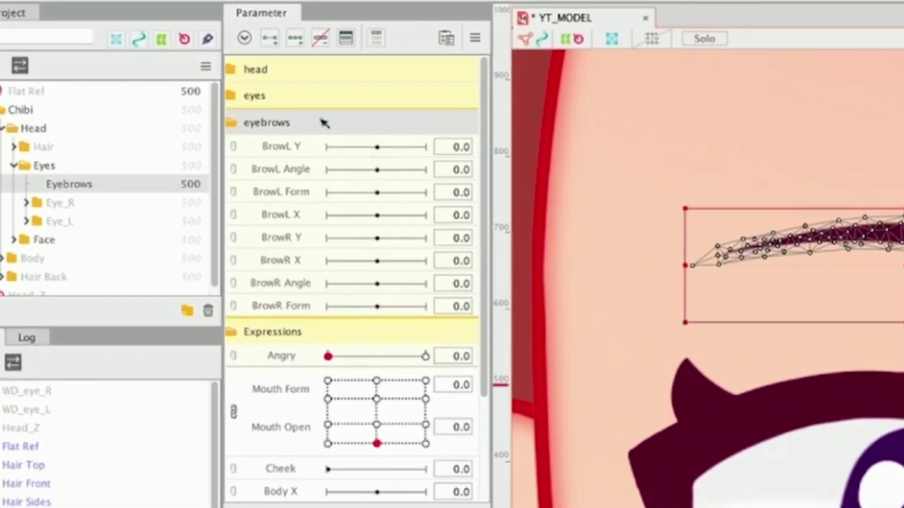
Review the BrowL Y, Angle, Form and X parameters, ending on BrowL Y
click(303, 156)
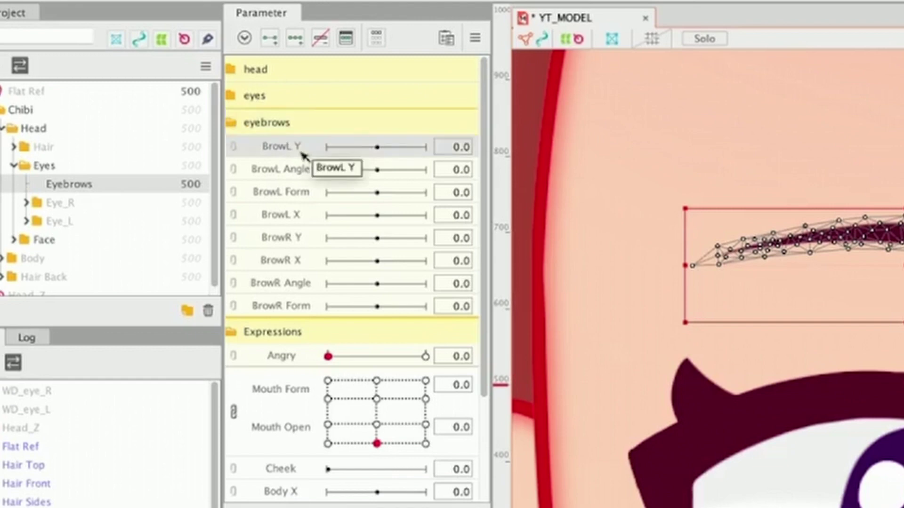
click(314, 178)
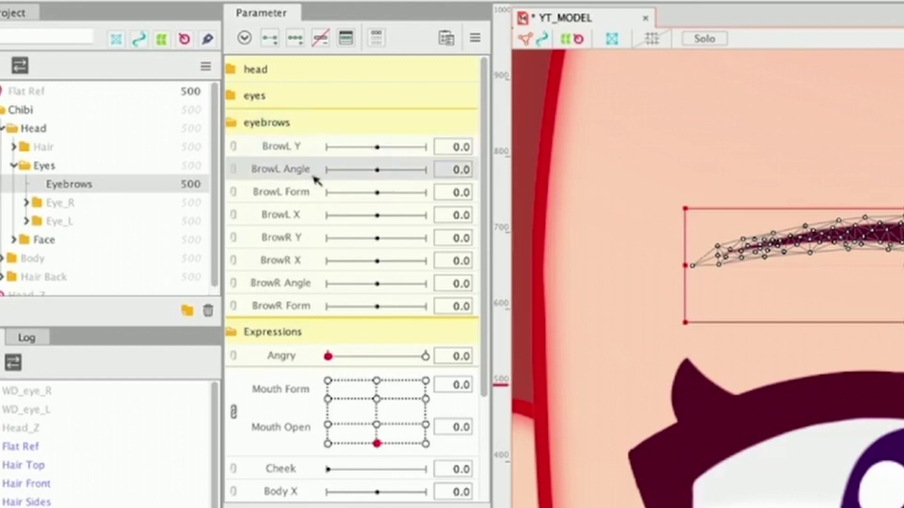
click(313, 199)
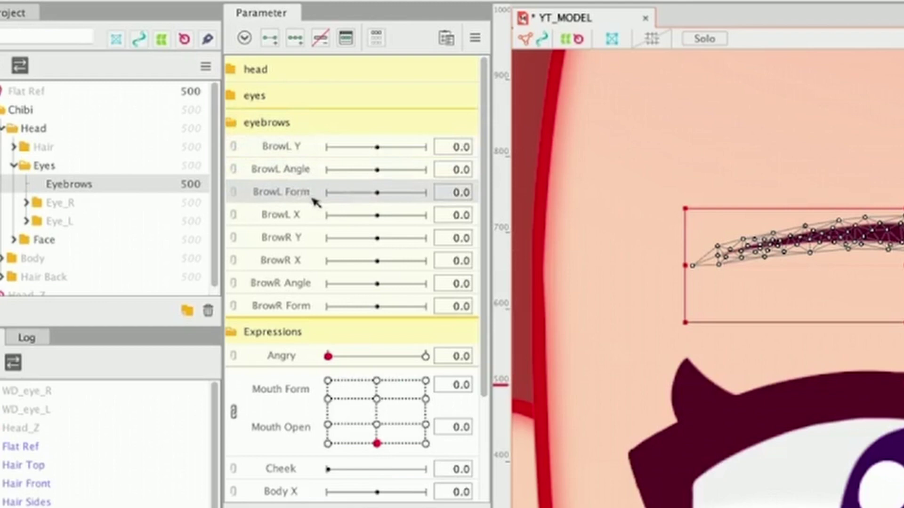
key(Down)
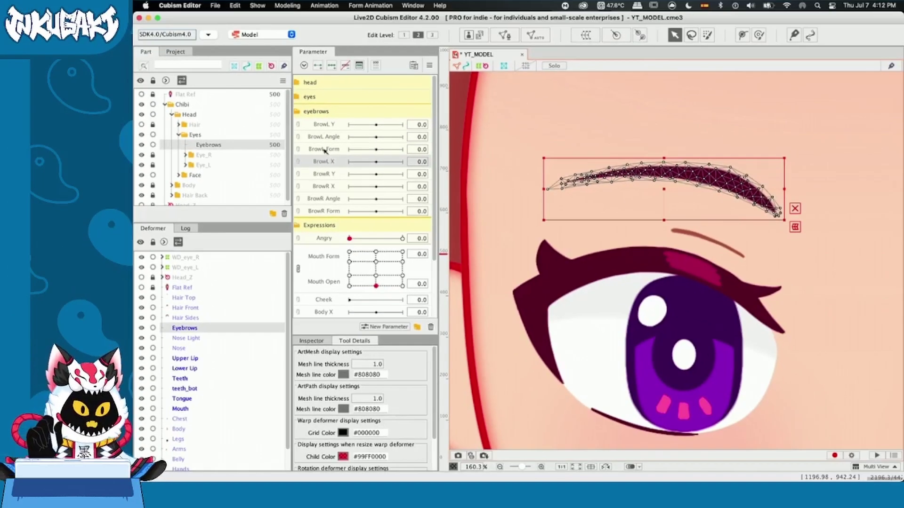
click(329, 124)
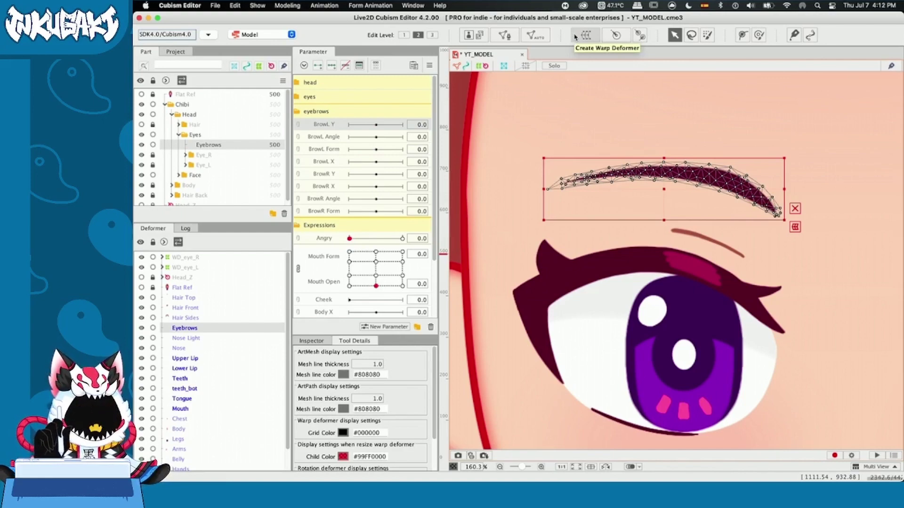
Create a warp deformer named WD_Eybrow_Y around the eyebrow
click(574, 38)
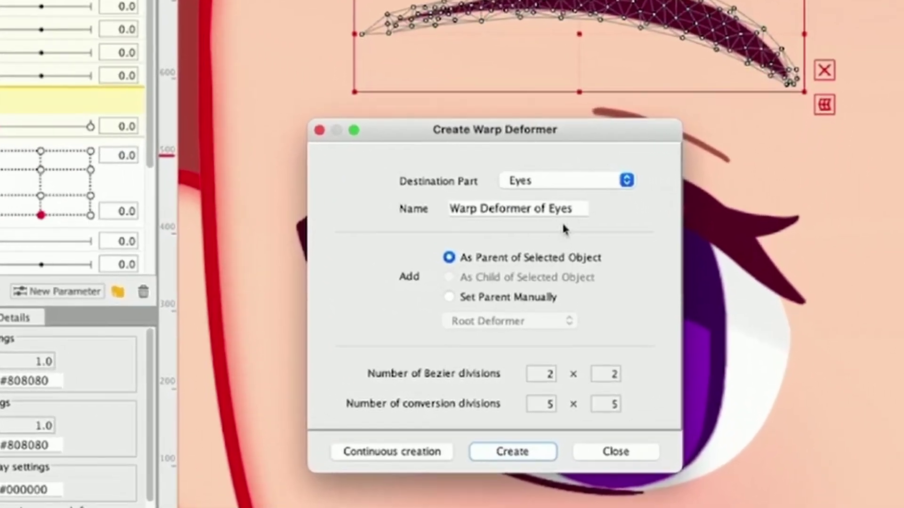
triple_click(579, 209)
text(WD_Eybrow)
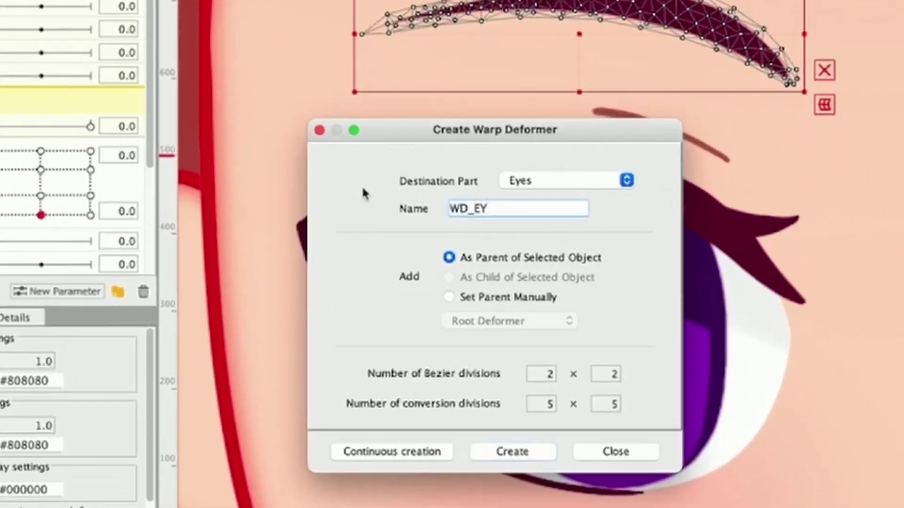
text(_Y)
key(Return)
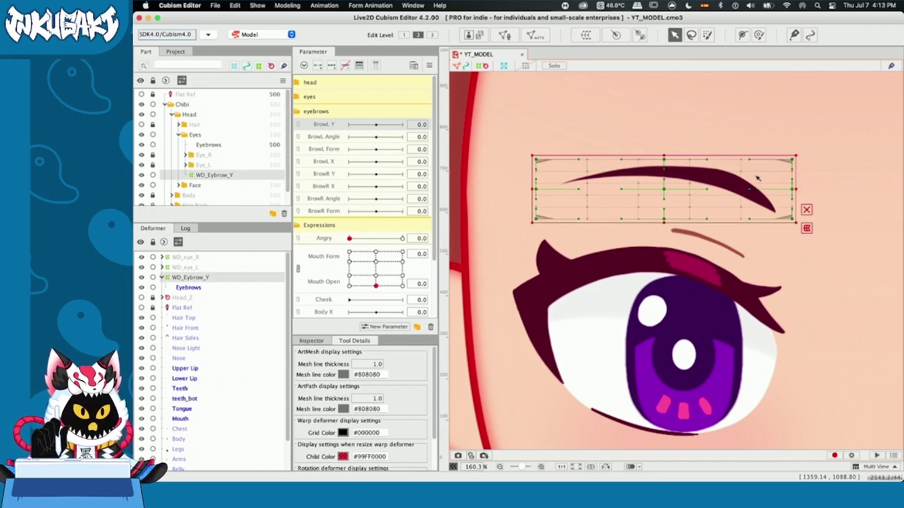
Select the Eyebrows art mesh and create a warp deformer named WD_Eyebrow_Angle
click(719, 185)
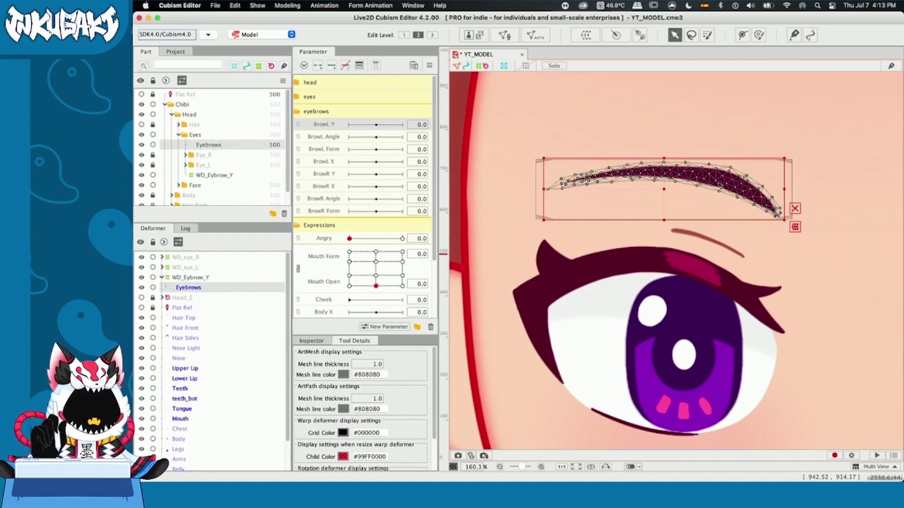
click(585, 35)
text(W)
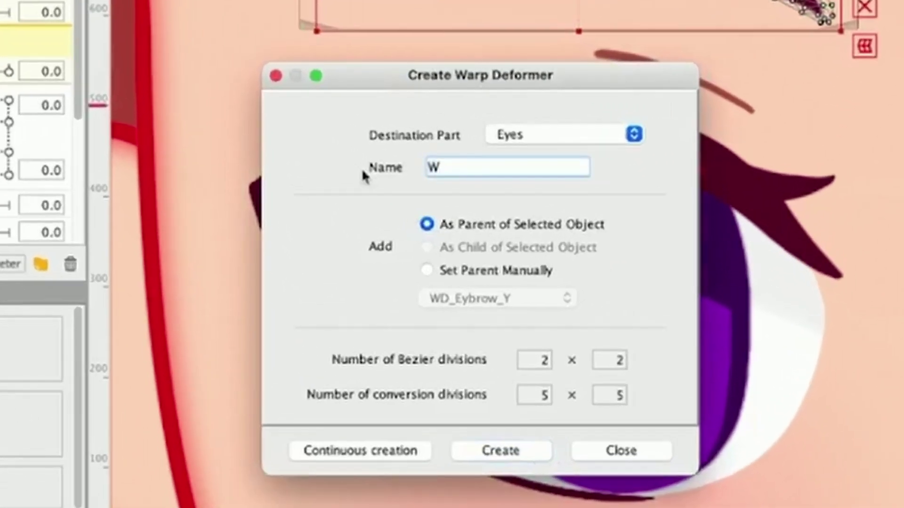
text(D_Eyebrow_Angle)
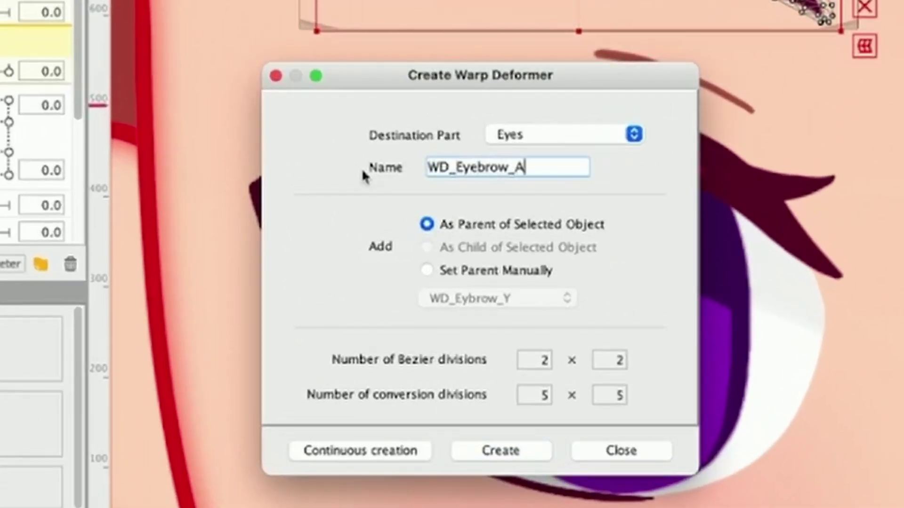
click(501, 450)
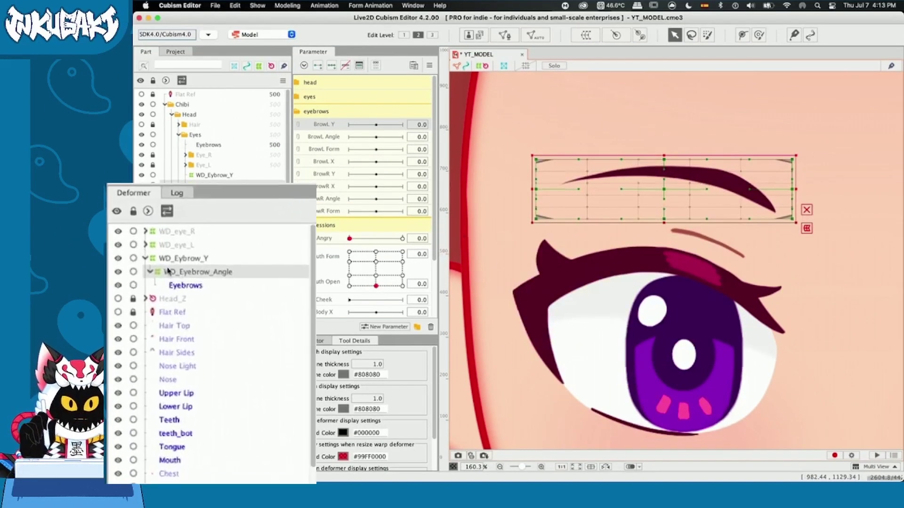
Expand WD_Eybrow_Y in the Deformer panel and select it
click(136, 248)
click(136, 248)
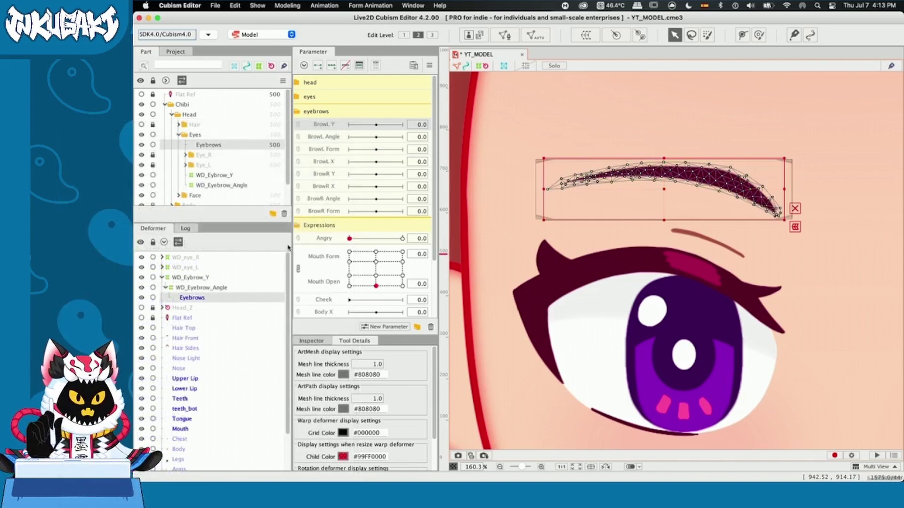
click(189, 277)
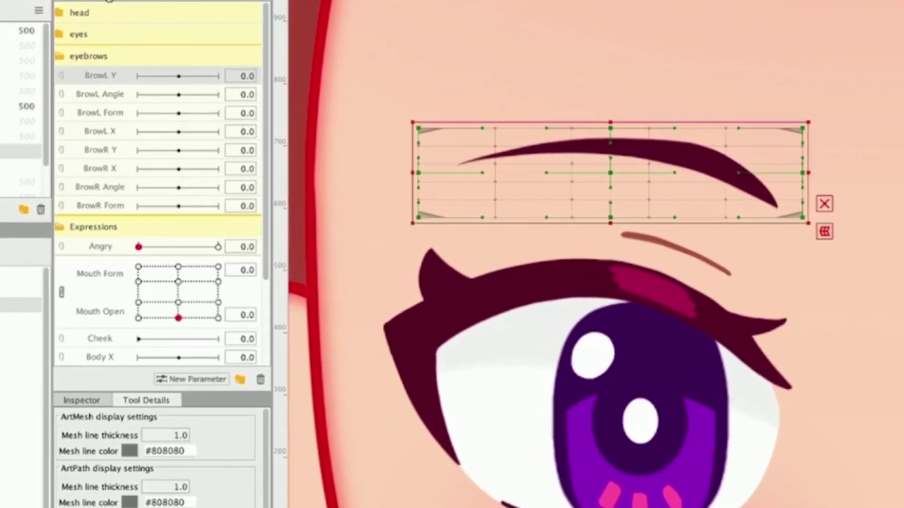
Add three BrowL Y keyforms, lifting the eyebrow deformer at 1.0 and lowering it at -1.0
click(108, 1)
click(219, 76)
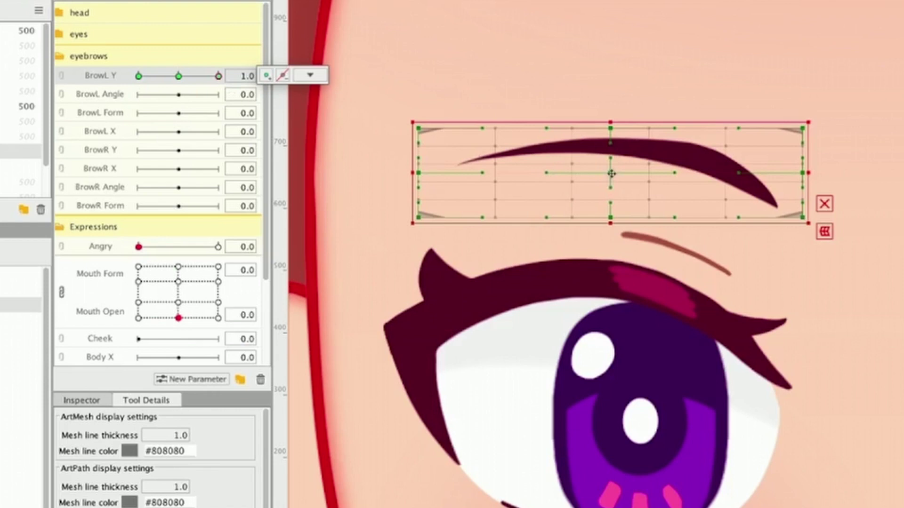
drag(611, 174, 612, 153)
drag(219, 76, 67, 76)
drag(610, 172, 610, 190)
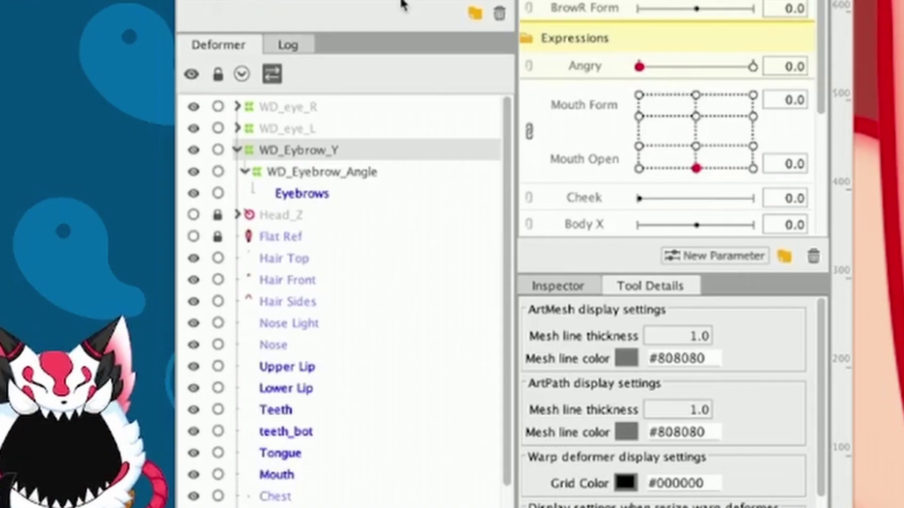
On WD_Eyebrow_Angle, add three BrowL Angle keyforms, tilting clockwise at -1 and the opposite way at 1
click(332, 174)
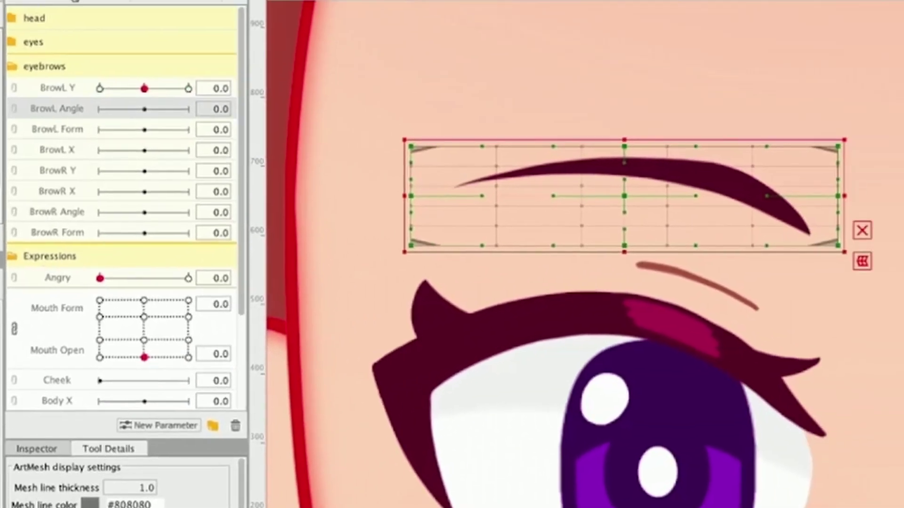
click(75, 1)
drag(141, 113, 100, 111)
drag(397, 136, 407, 106)
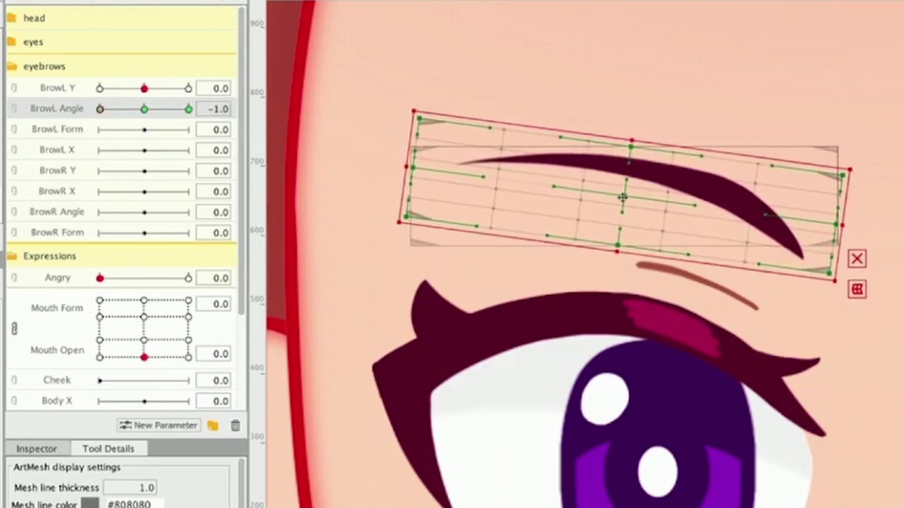
drag(623, 198, 634, 195)
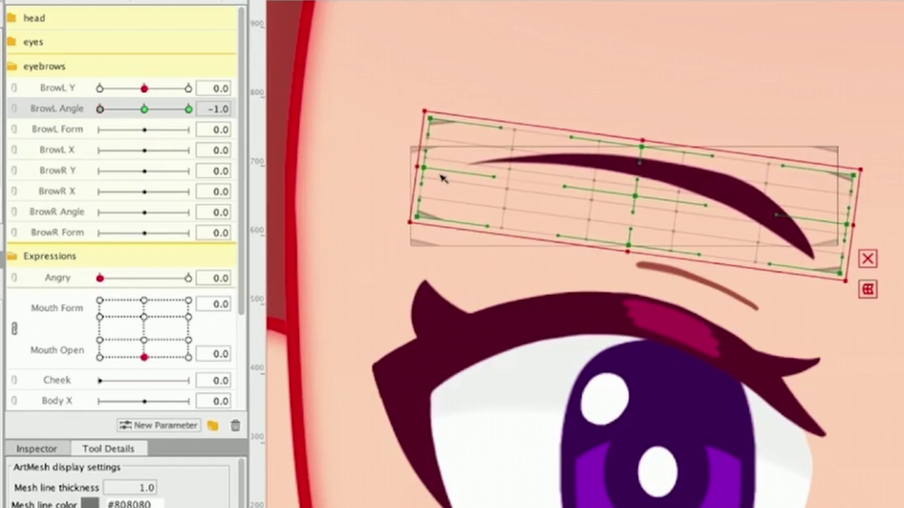
mouse_move(156, 112)
mouse_down()
mouse_move(161, 119)
mouse_move(97, 115)
mouse_move(218, 125)
mouse_up()
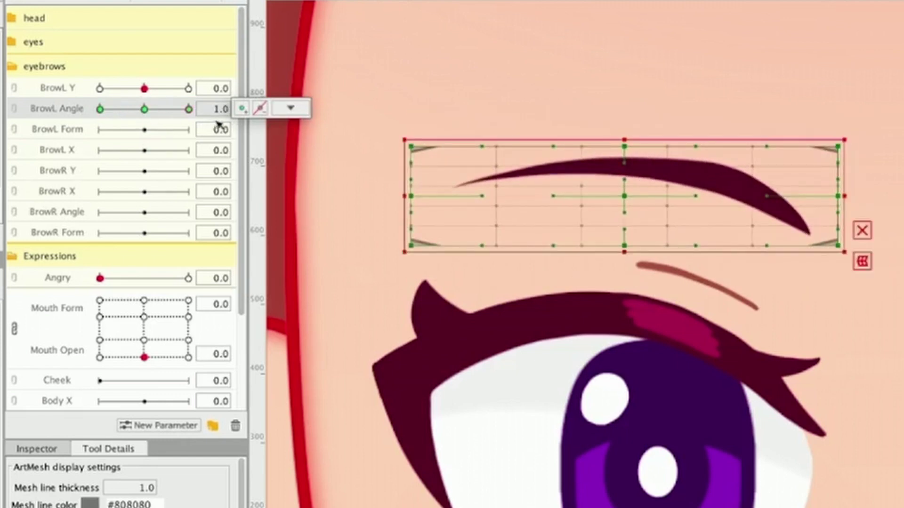
drag(395, 139, 397, 163)
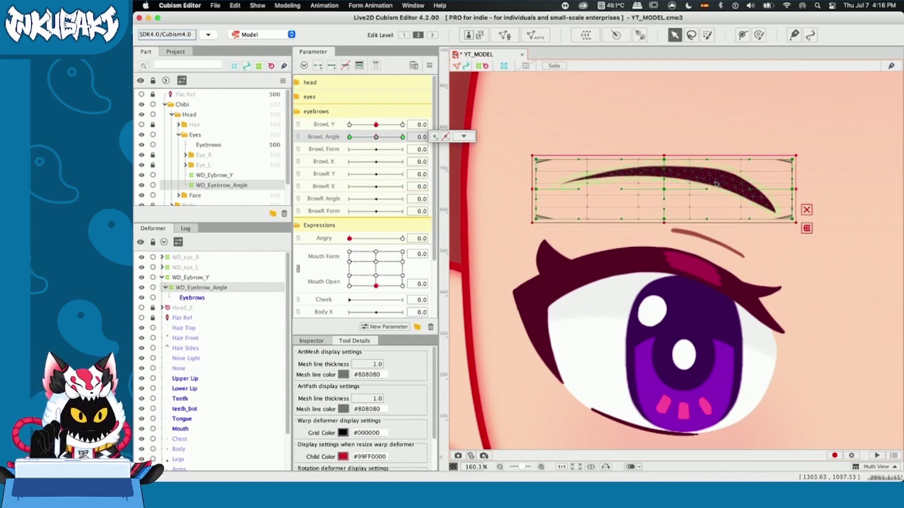
Select the eyebrow art mesh and add three keyforms to BrowL Form
click(716, 185)
scroll(725, 198, up, 3)
drag(733, 208, 778, 223)
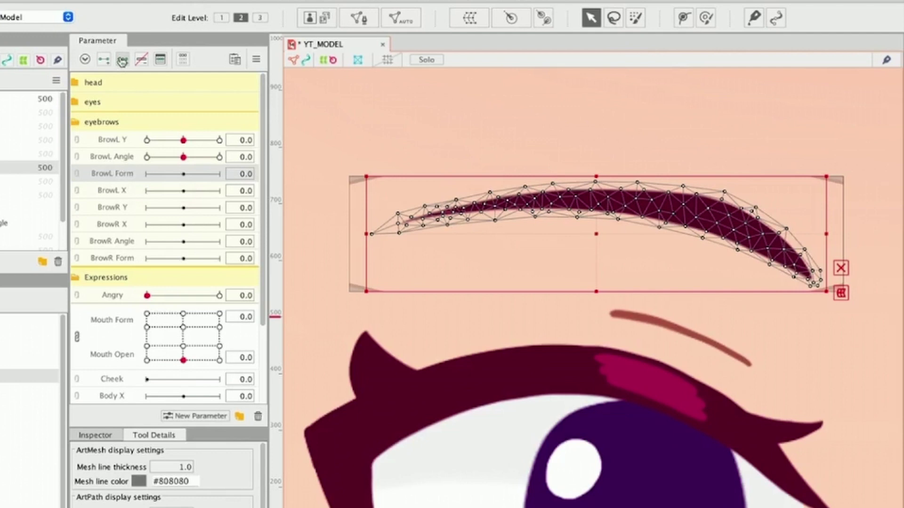
click(122, 62)
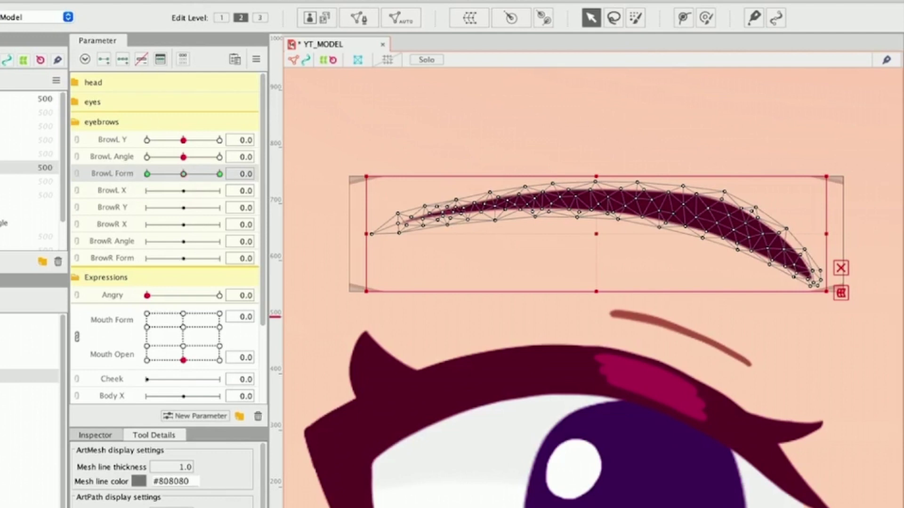
Lay a deform path along the eyebrow's curve from tip to tip, then return to the Arrow tool
click(683, 20)
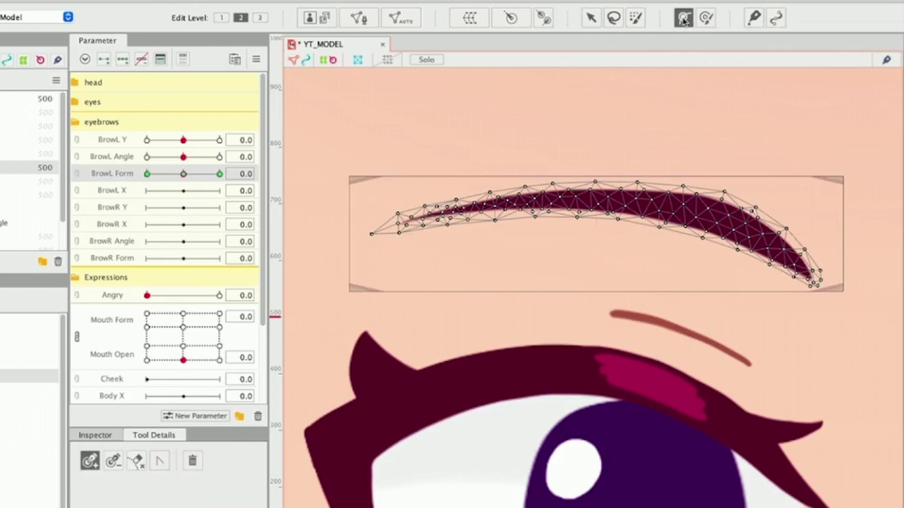
click(817, 282)
click(384, 228)
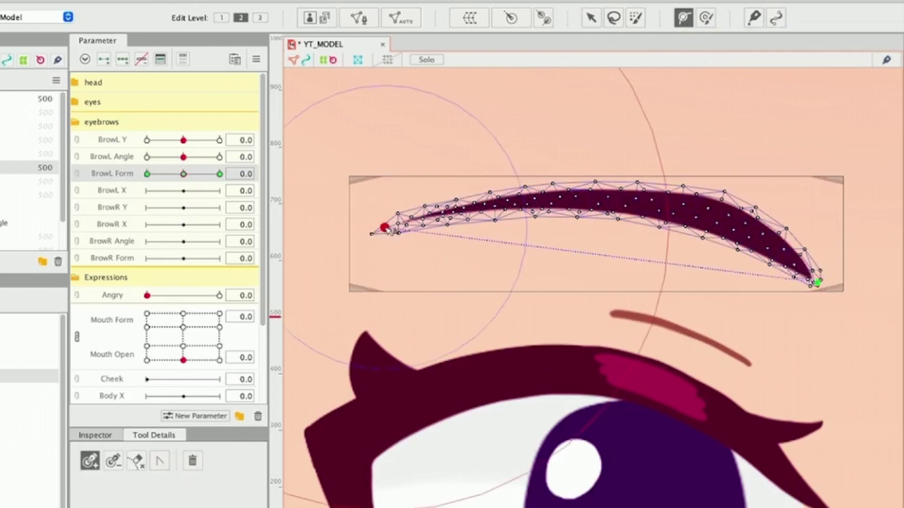
drag(626, 259, 542, 202)
click(650, 202)
click(571, 203)
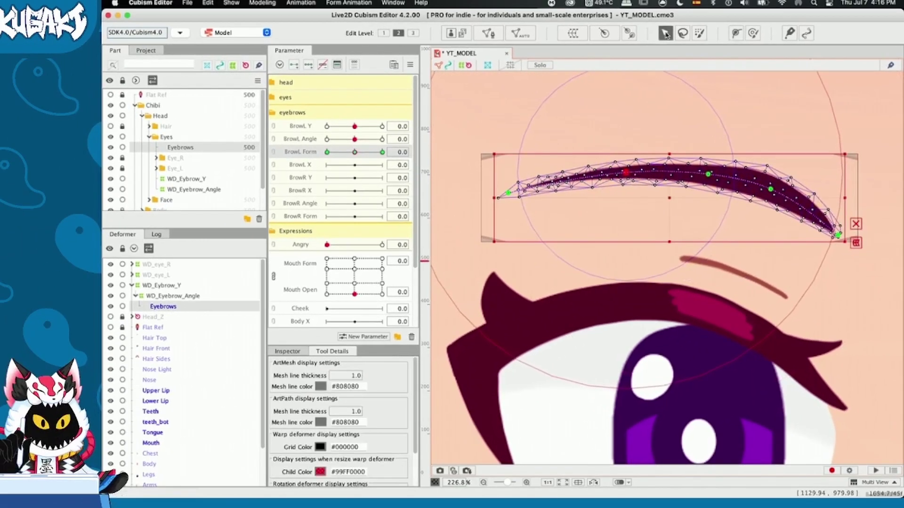
key(v)
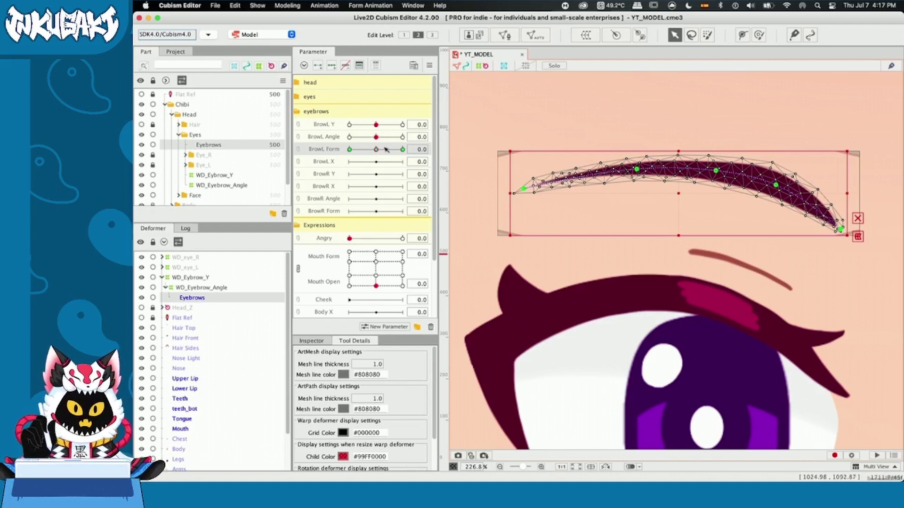
At BrowL Form -1.0, bend the eyebrow into a wavy S-curve
drag(376, 152, 335, 153)
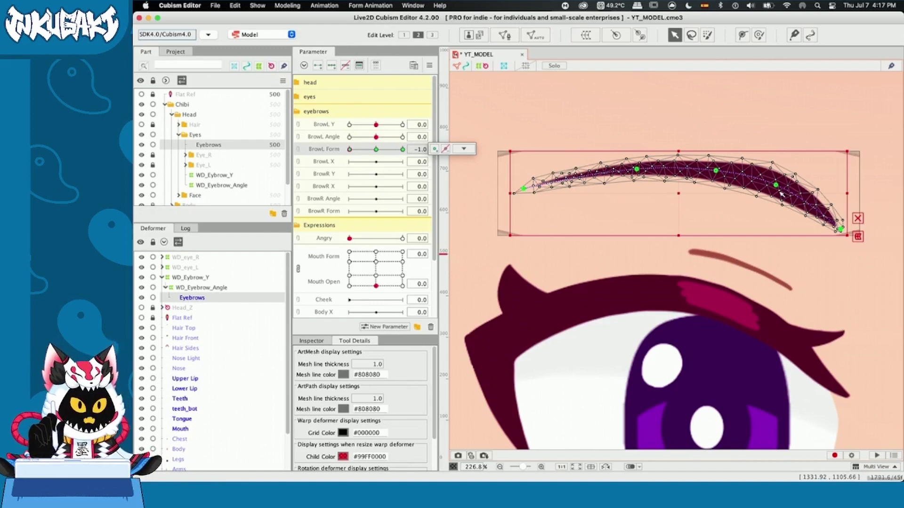
mouse_move(777, 187)
mouse_down()
mouse_move(840, 211)
mouse_move(724, 170)
mouse_up()
scroll(724, 170, down, 3)
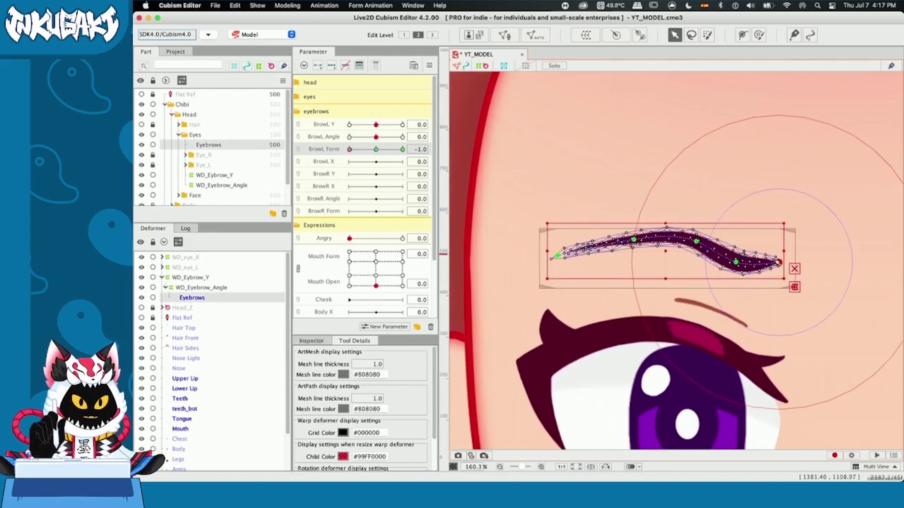
scroll(741, 267, down, 4)
scroll(678, 292, up, 3)
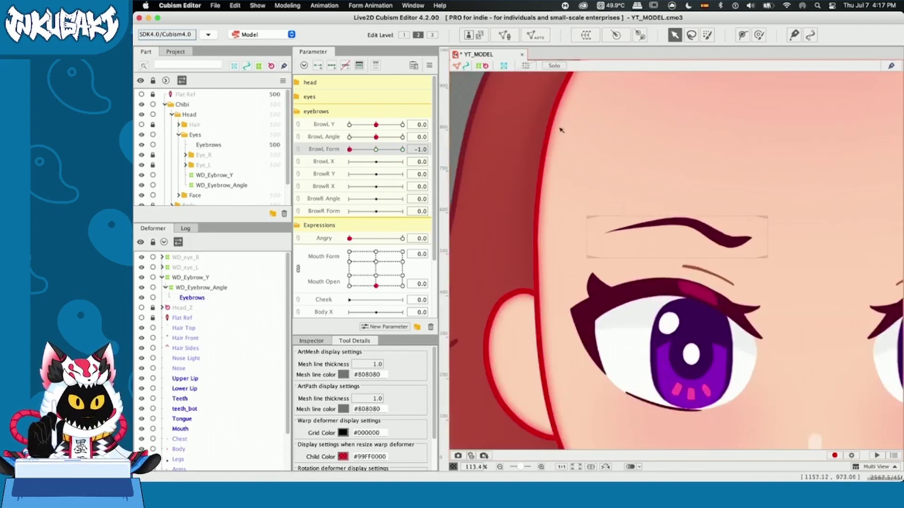
mouse_move(349, 149)
mouse_down()
mouse_move(375, 150)
mouse_move(336, 148)
mouse_up()
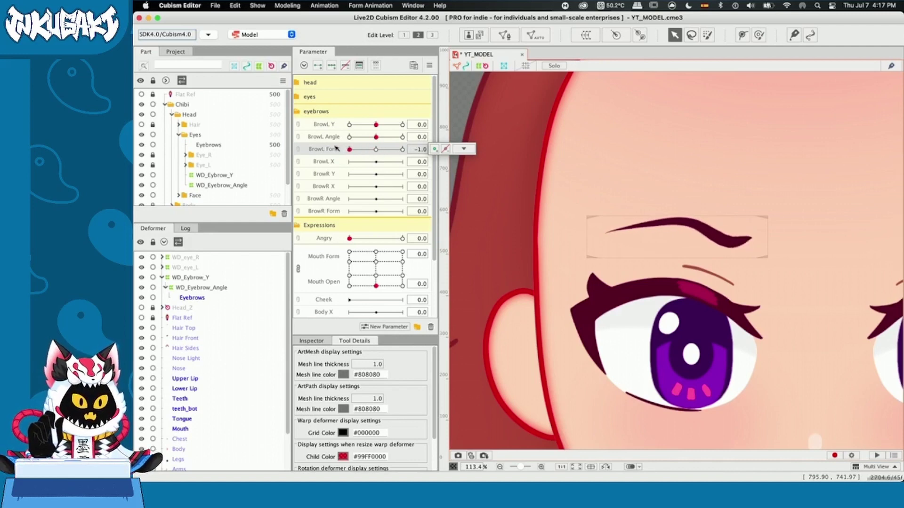
At BrowL Form 1.0, drag the path pins to reshape the eyebrow arch
click(402, 149)
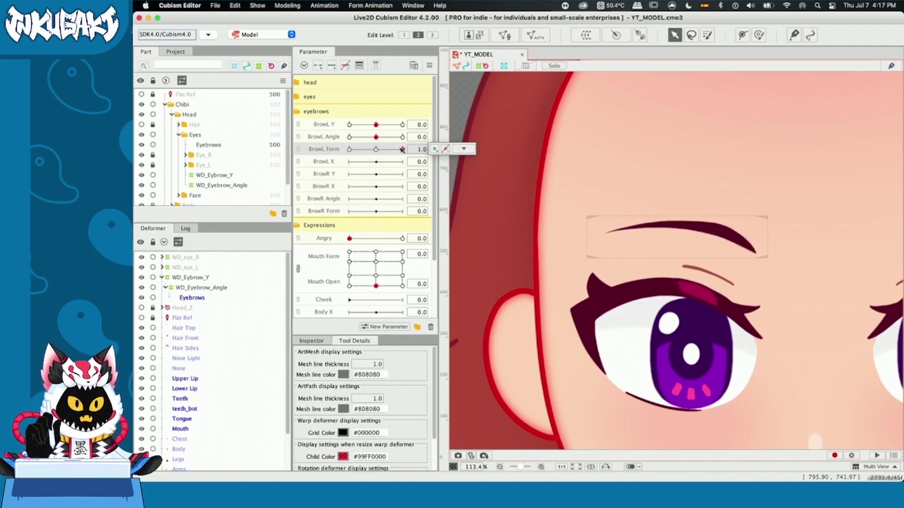
click(739, 244)
scroll(739, 242, up, 3)
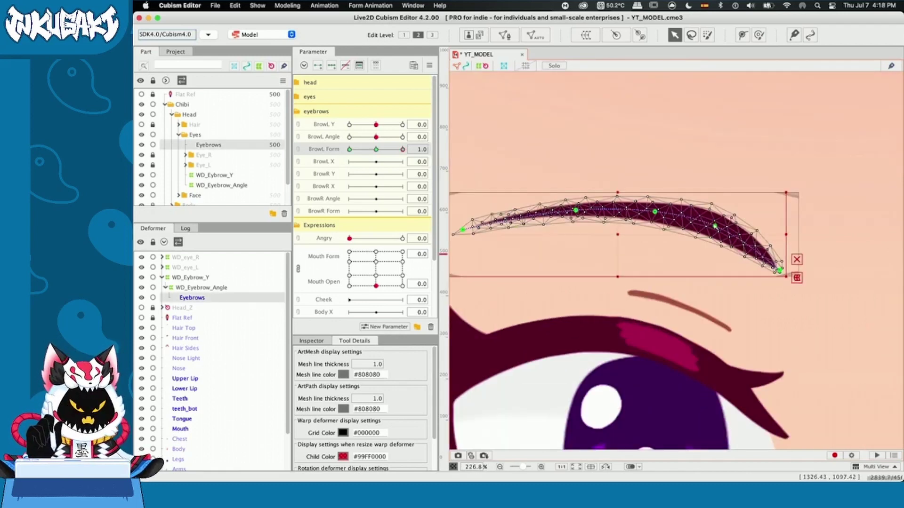
drag(718, 220, 464, 227)
key(Escape)
scroll(464, 228, down, 5)
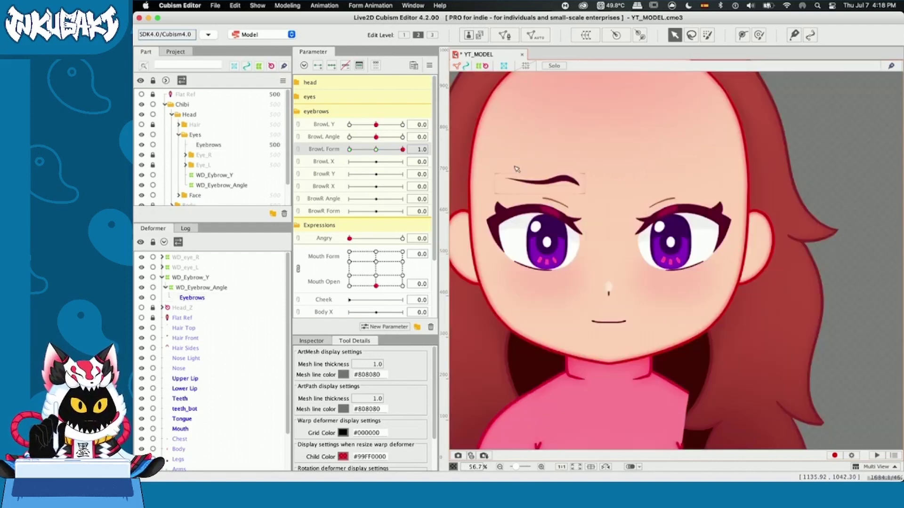
Preview the eyebrow at BrowL Form 0 and the wavy shape at -1
scroll(659, 283, up, 3)
click(329, 125)
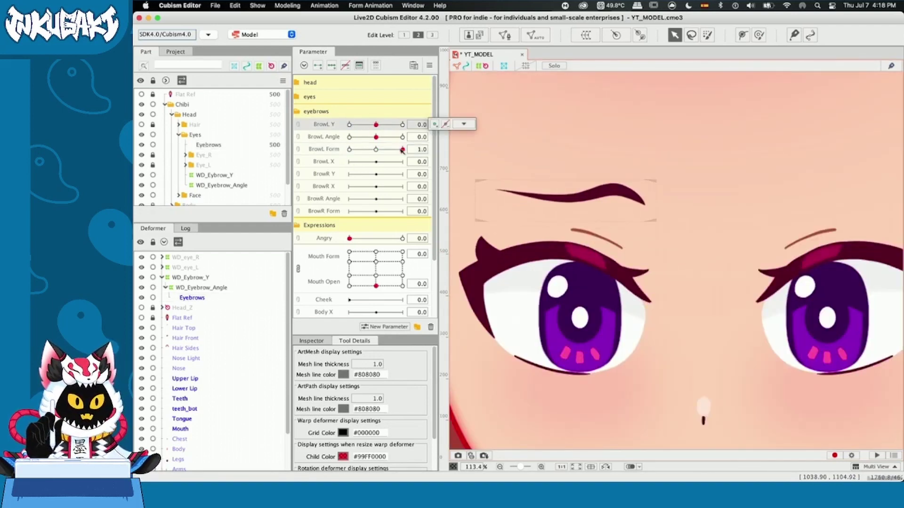
drag(402, 149, 377, 159)
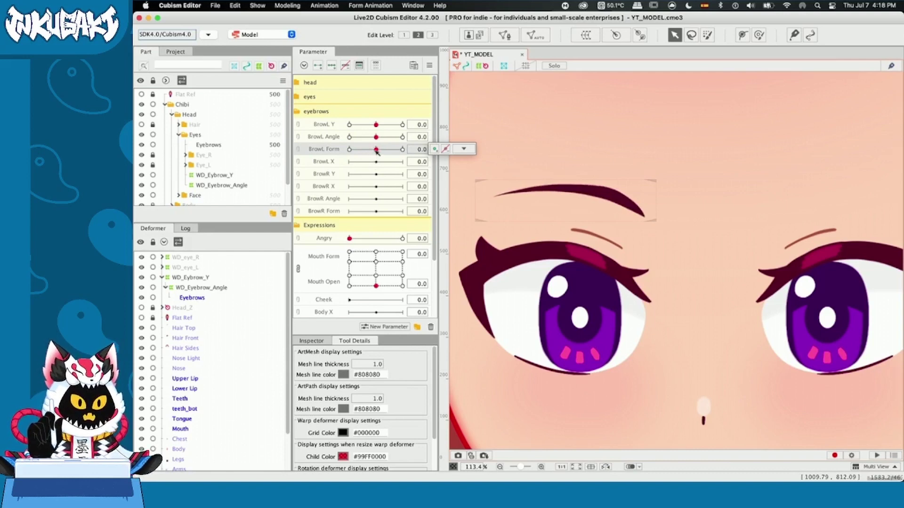
mouse_move(376, 151)
mouse_down()
mouse_move(403, 151)
mouse_move(335, 154)
mouse_move(376, 149)
mouse_up()
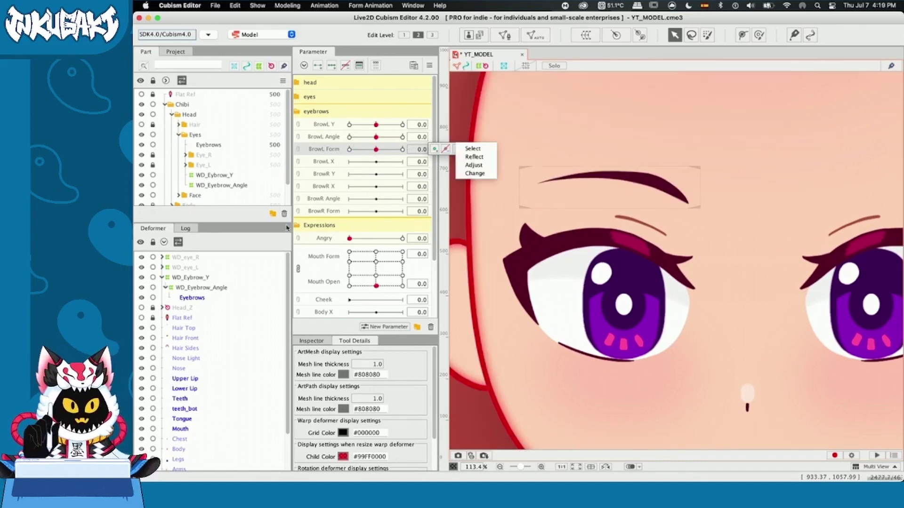
click(567, 208)
drag(567, 207, 555, 145)
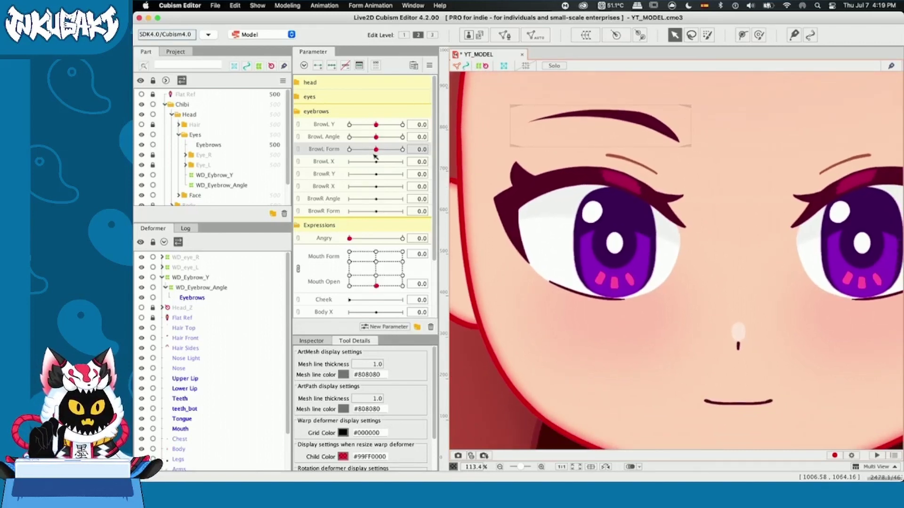
Combine BrowL Form -1 with Angry fully on, then reset all parameters to defaults
drag(375, 154, 340, 152)
drag(350, 239, 403, 238)
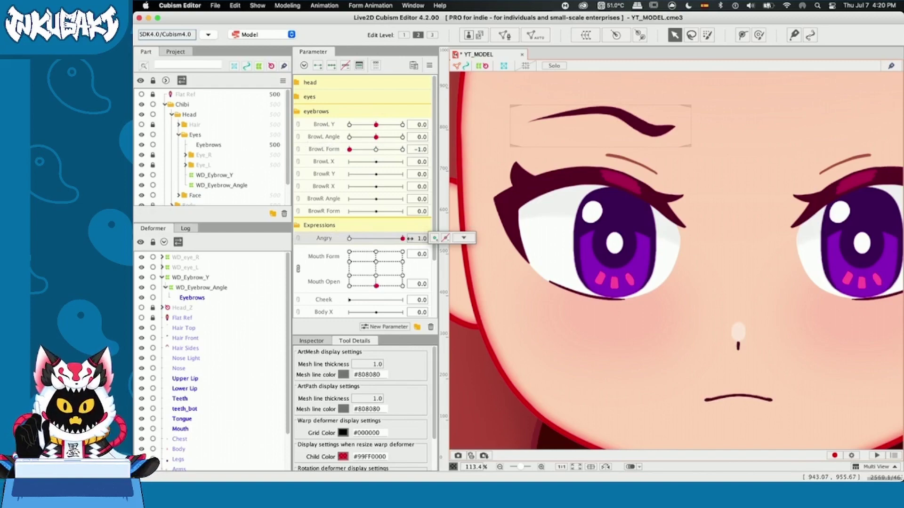
key(ctrl+z)
key(ctrl+z)
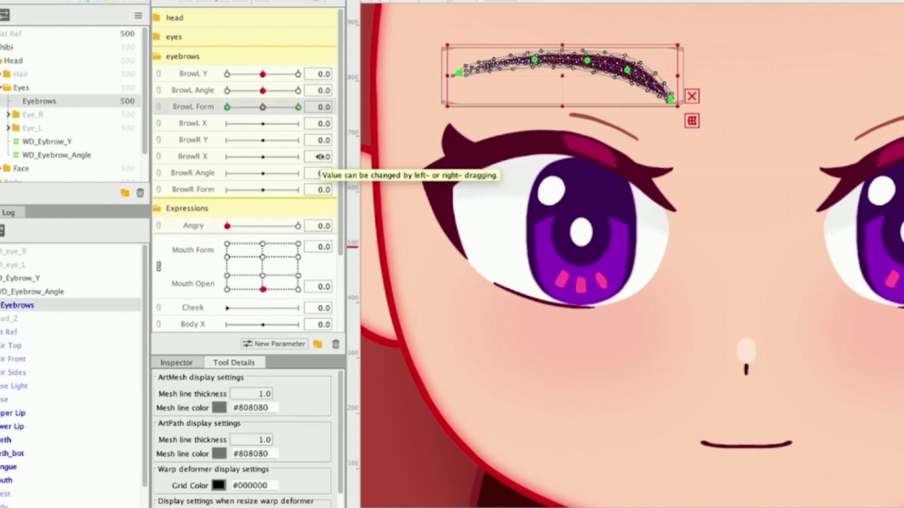
Preview Angry at full with BrowL Form at -1, 0 and 1, then reset both to 0
click(198, 225)
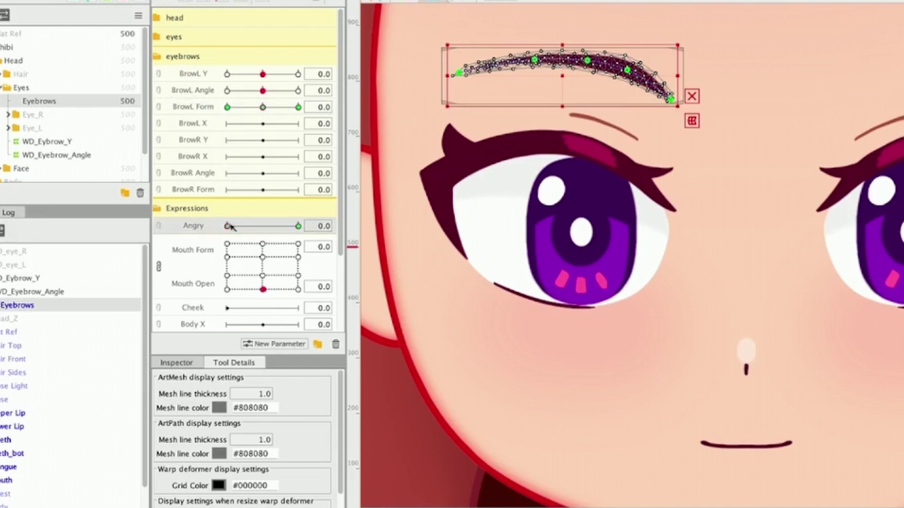
drag(230, 227, 309, 223)
click(227, 107)
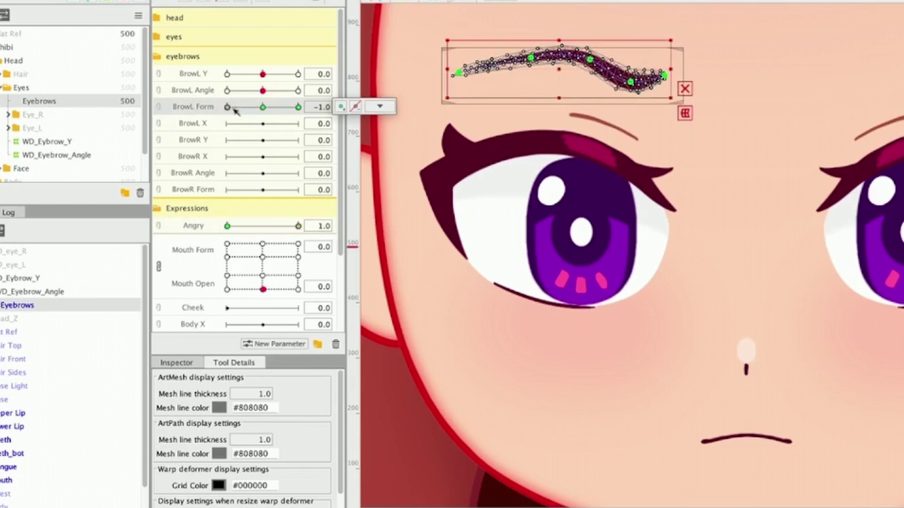
click(263, 107)
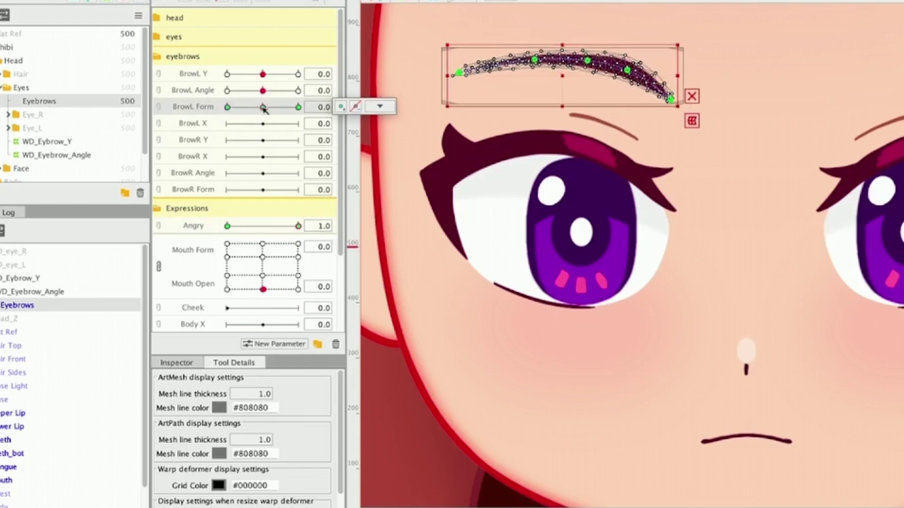
click(298, 107)
click(263, 108)
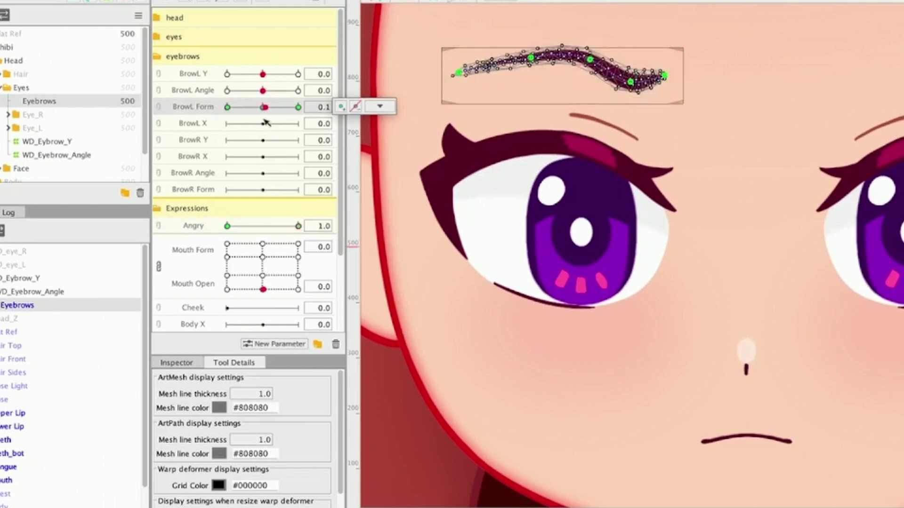
click(227, 226)
scroll(456, 359, down, 2)
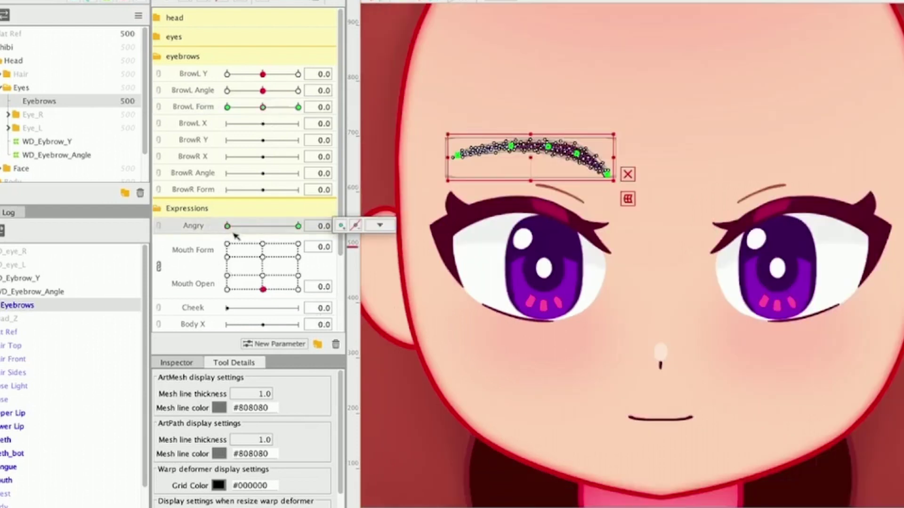
With Angry at 1.0, add BrowL Angle keyforms on WD_Eyebrow_Angle and warp the eyebrow into a frown
drag(232, 234, 313, 236)
click(483, 369)
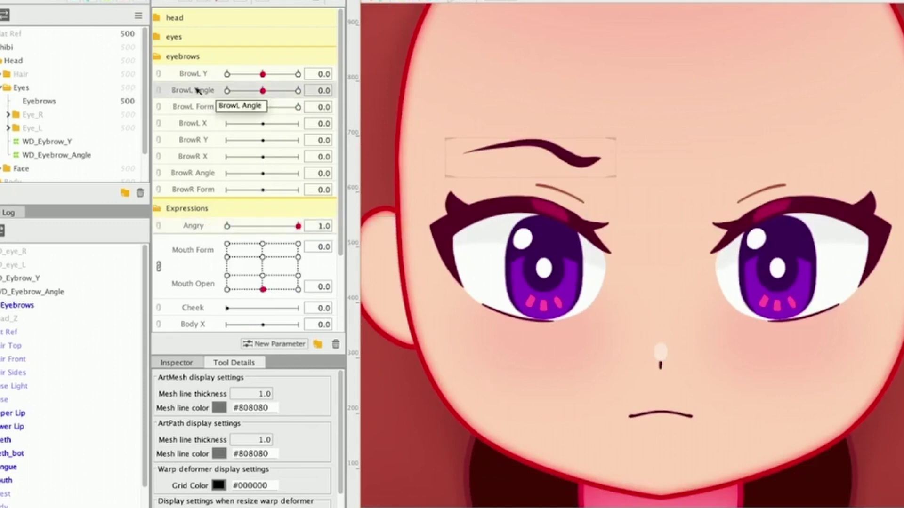
drag(262, 90, 228, 90)
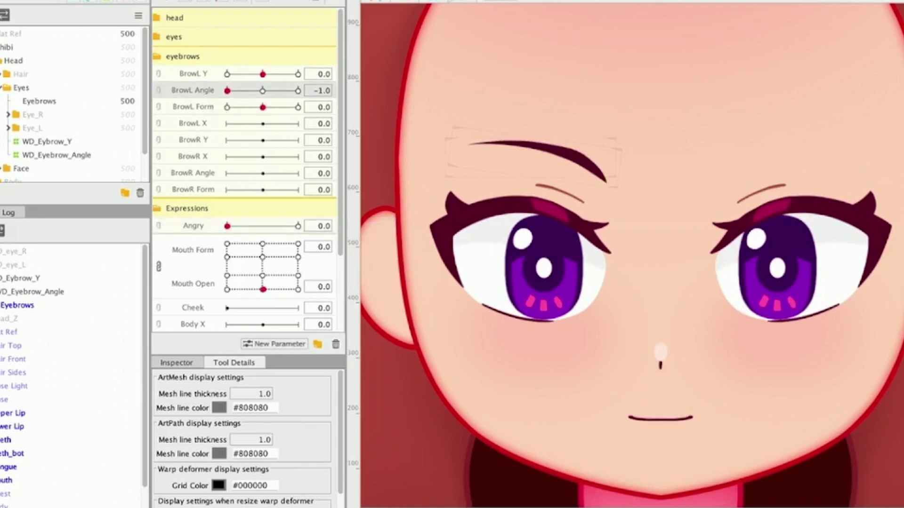
click(227, 90)
click(263, 90)
click(298, 226)
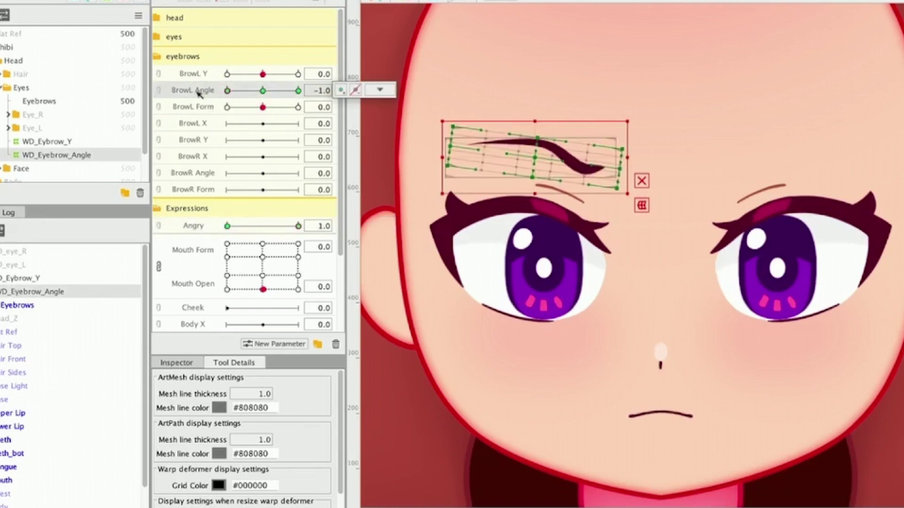
click(261, 90)
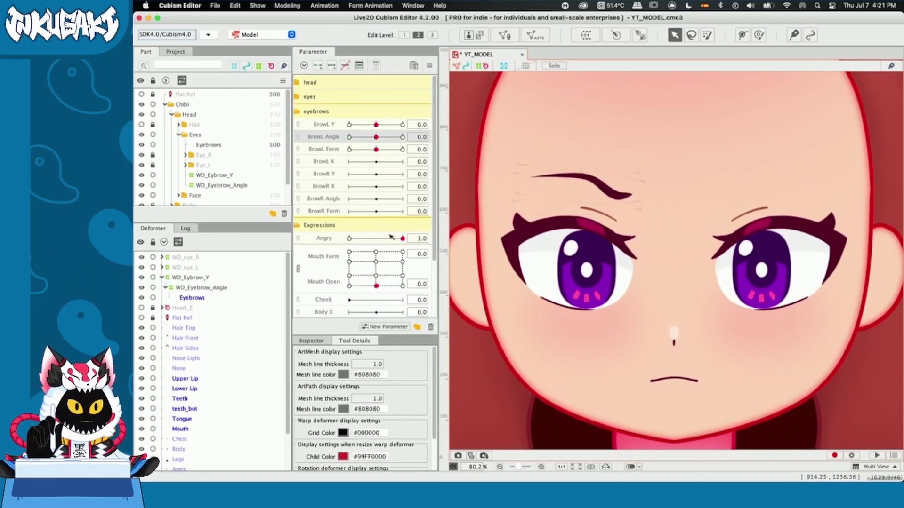
click(227, 226)
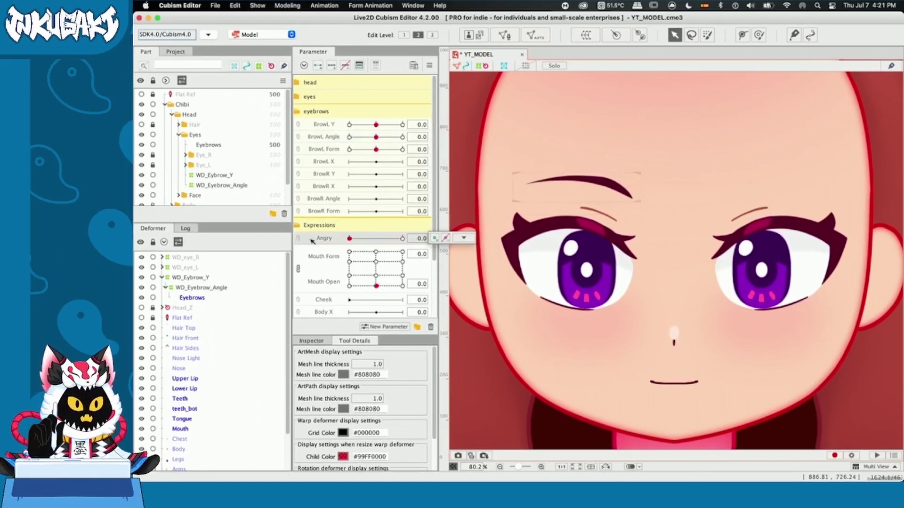
Preview Angry at 1.0, test BrowL Y up and back, then bring the left eye into view
drag(349, 239, 434, 245)
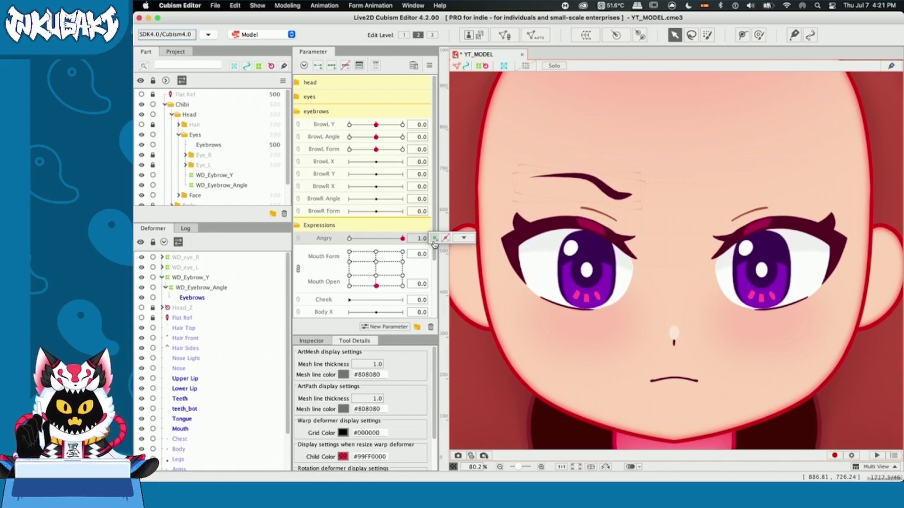
drag(376, 125, 350, 126)
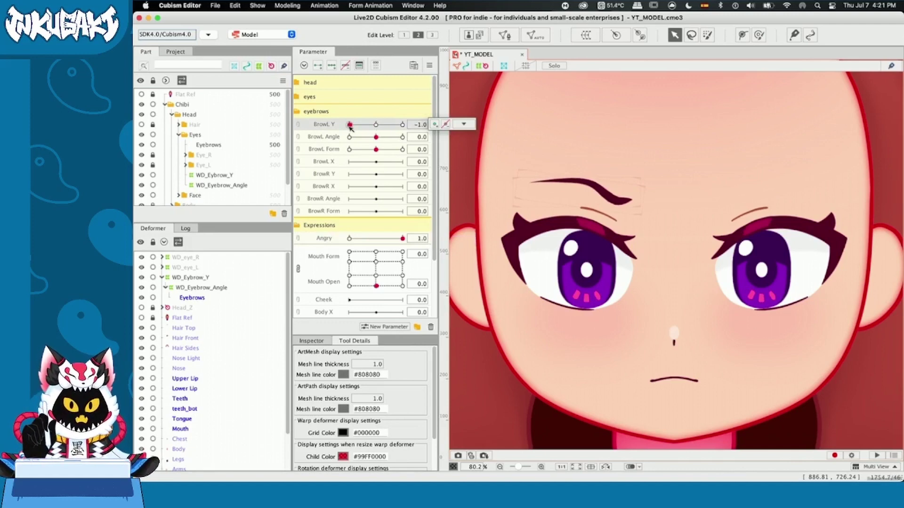
drag(351, 129, 381, 127)
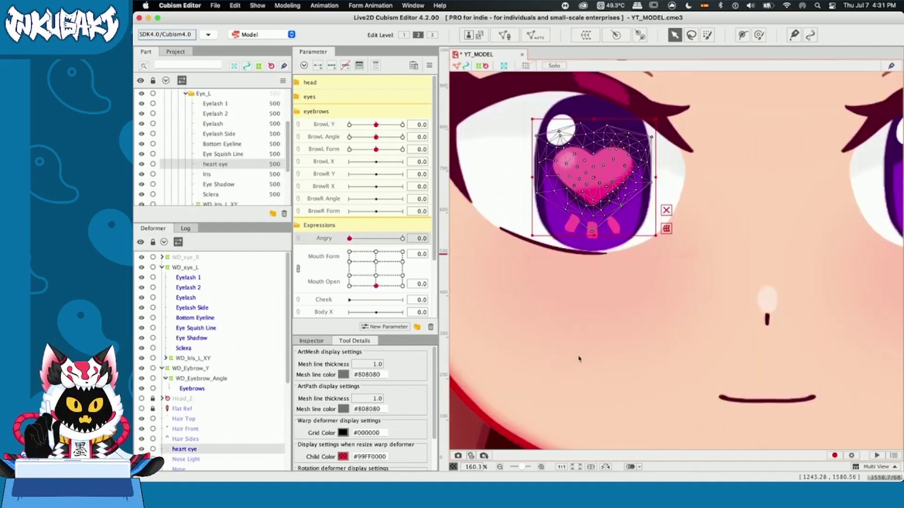
drag(598, 367, 640, 375)
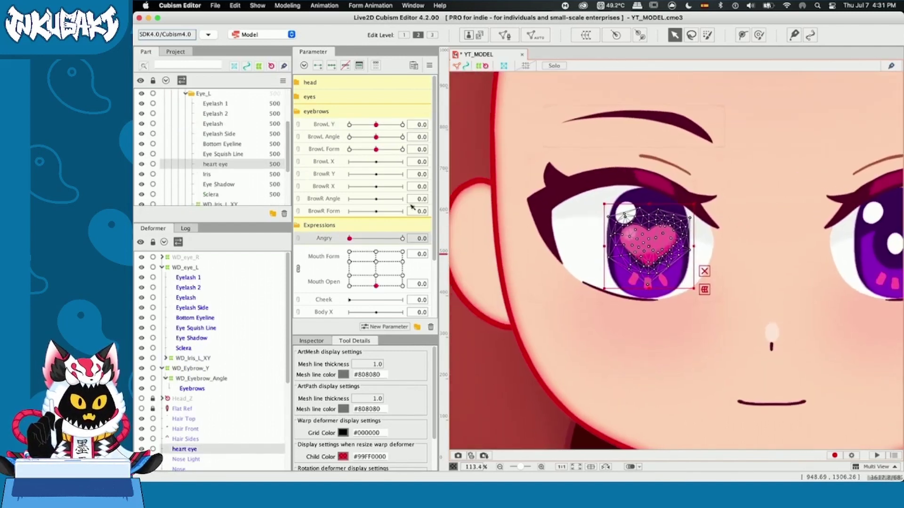
Close EyeL Open to check the heart, then copy the Sclera's ID
click(299, 98)
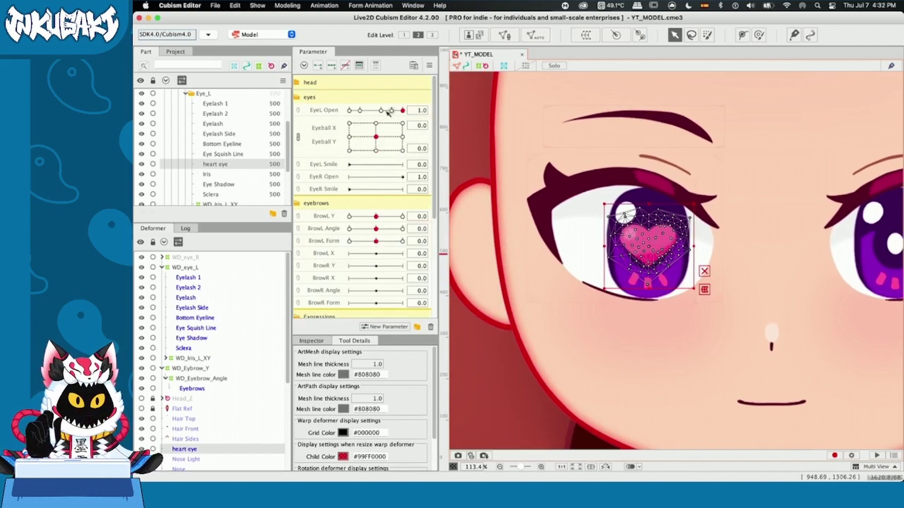
drag(401, 110, 333, 115)
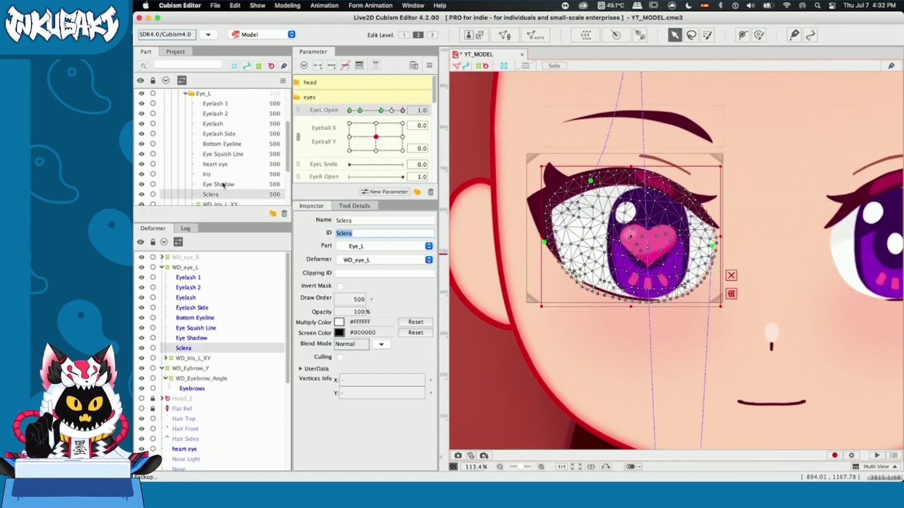
double_click(335, 232)
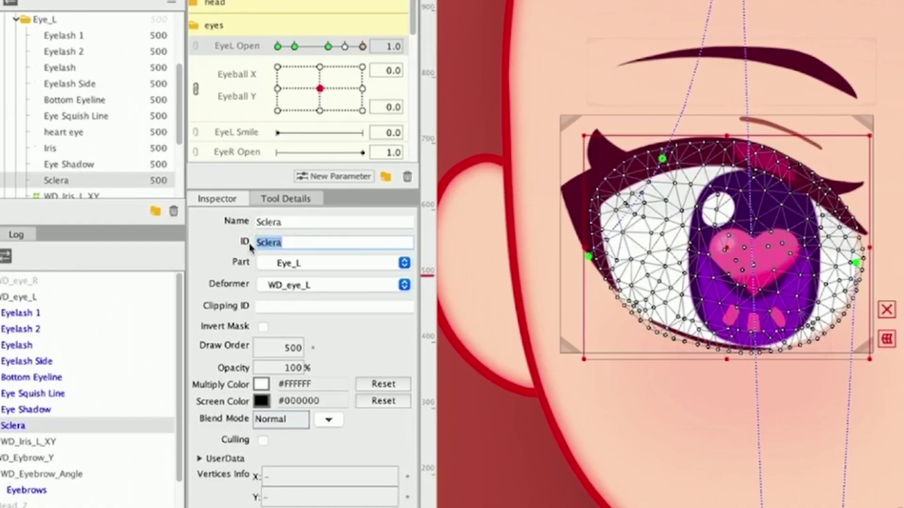
Paste Sclera into the heart eye's Clipping ID and dismiss the notice
click(53, 133)
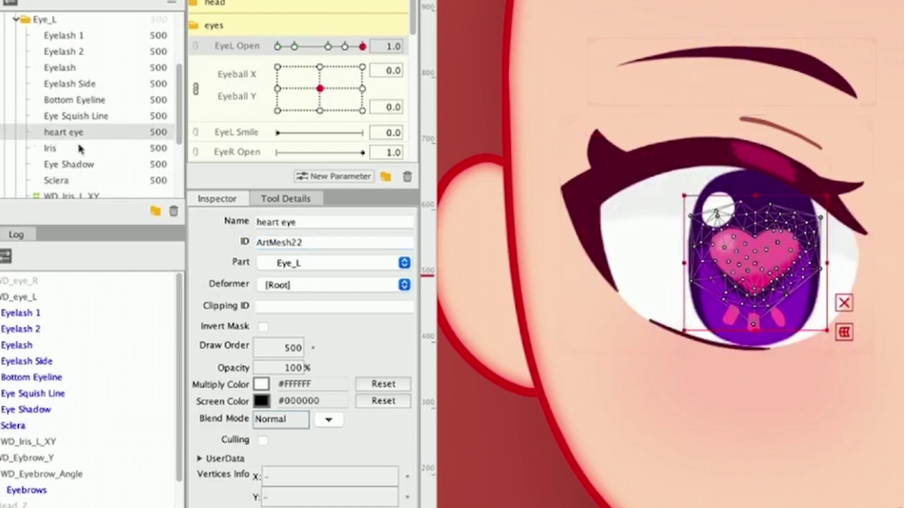
click(271, 305)
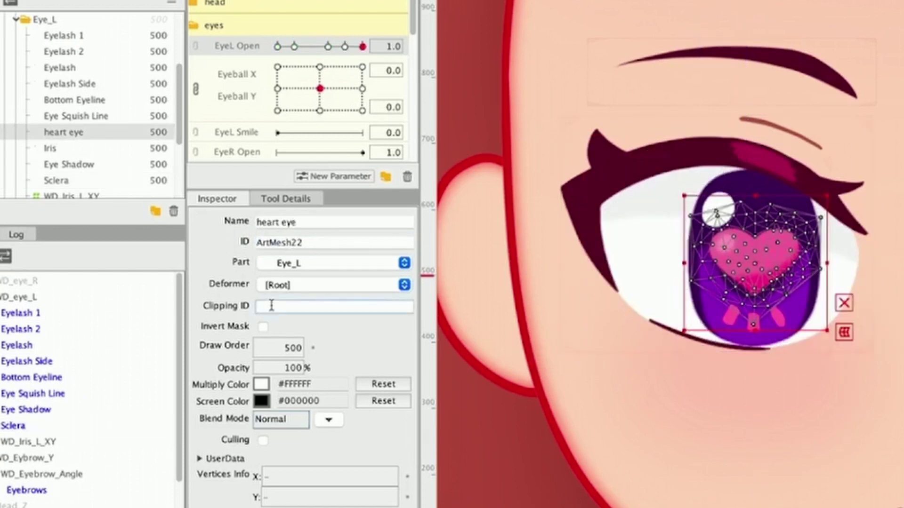
key(super+v)
key(Return)
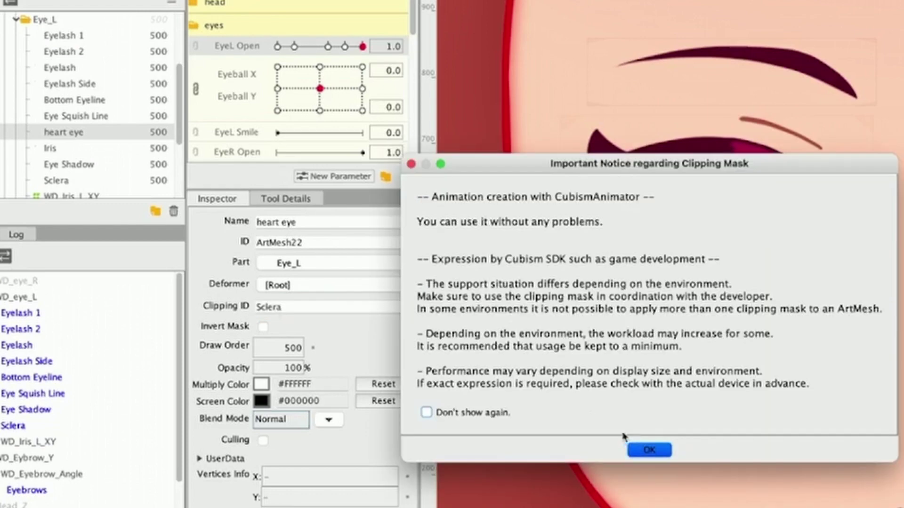
key(Return)
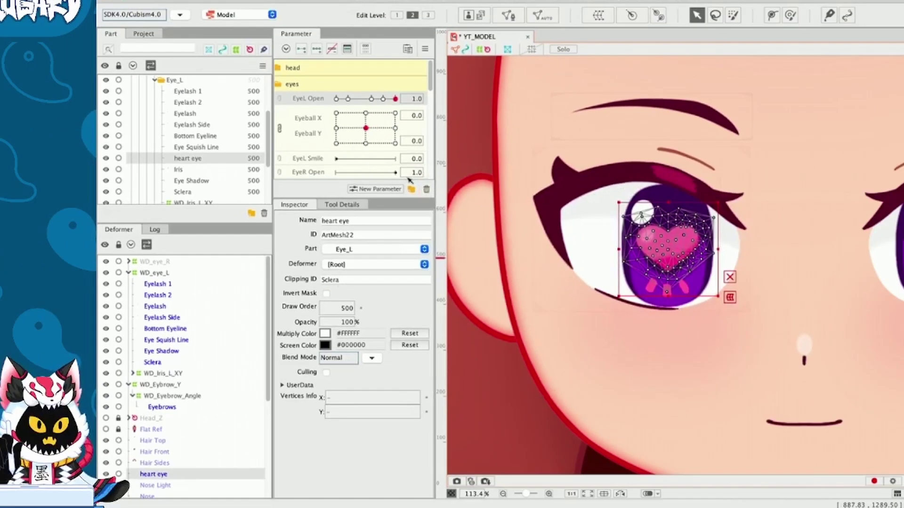
click(606, 342)
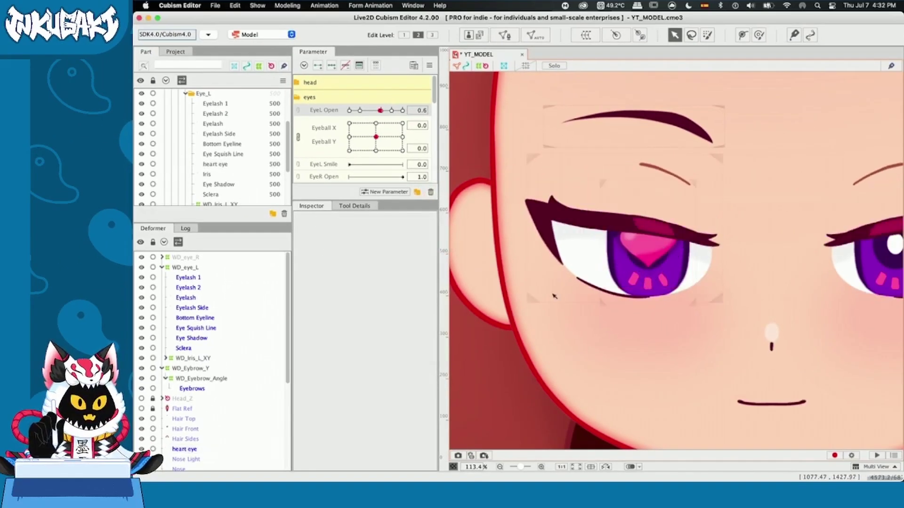
Reopen the left eye, move heart eye under WD_Iris_L_XY, and test with the Eyeball X/Y pad
scroll(554, 295, down, 3)
drag(380, 111, 402, 110)
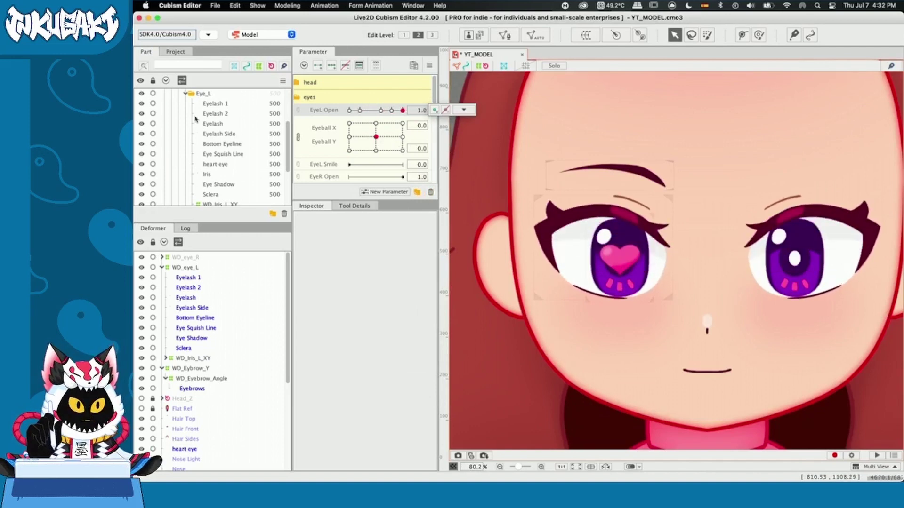
mouse_move(376, 137)
mouse_down()
mouse_move(378, 130)
mouse_move(376, 136)
mouse_up()
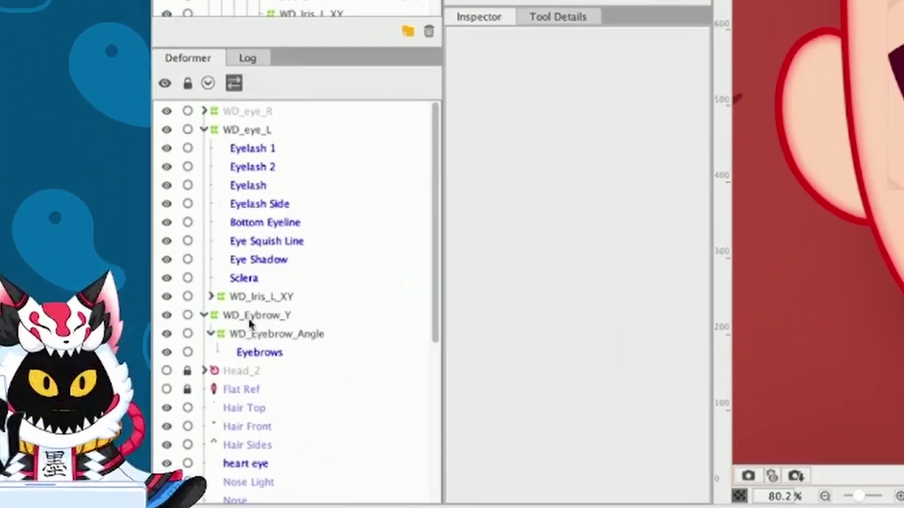
scroll(198, 340, down, 1)
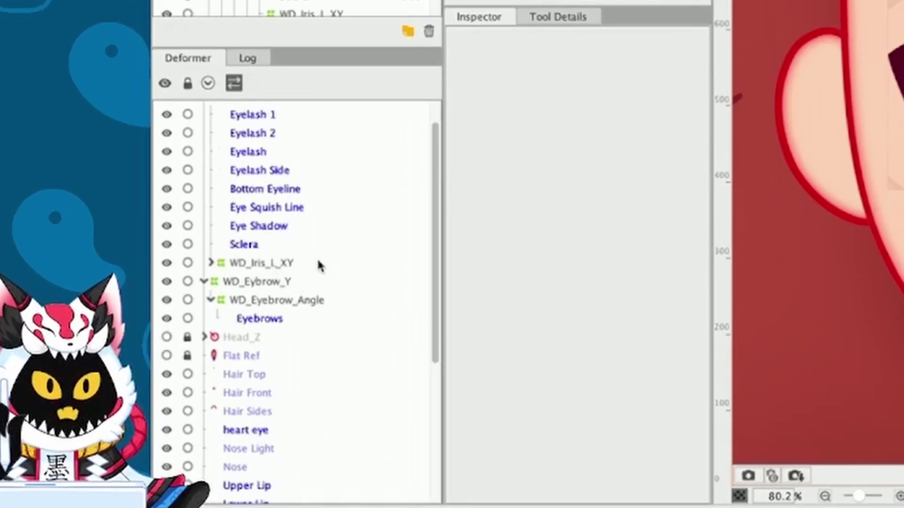
click(272, 264)
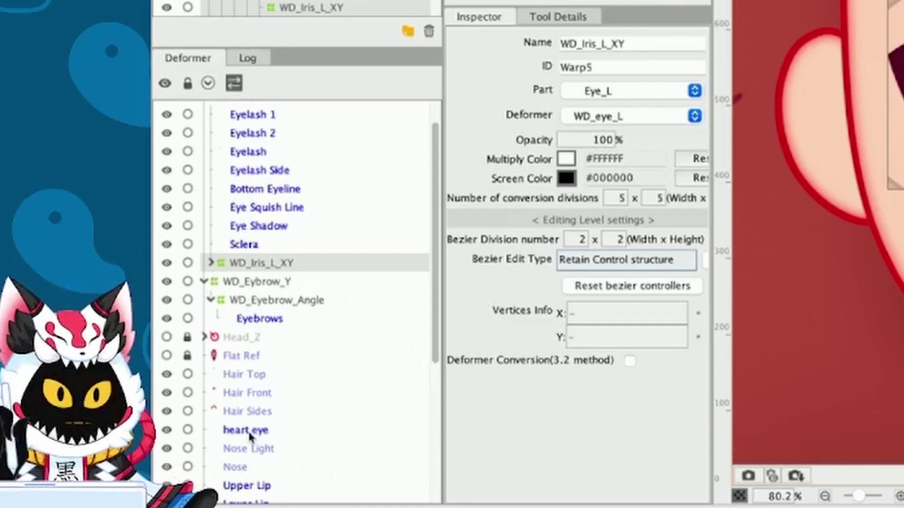
drag(248, 429, 258, 262)
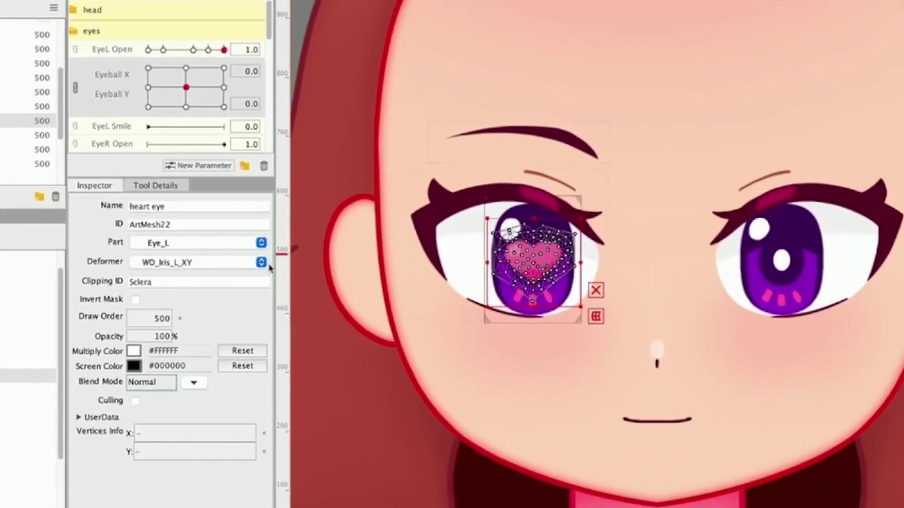
drag(187, 87, 162, 103)
click(397, 235)
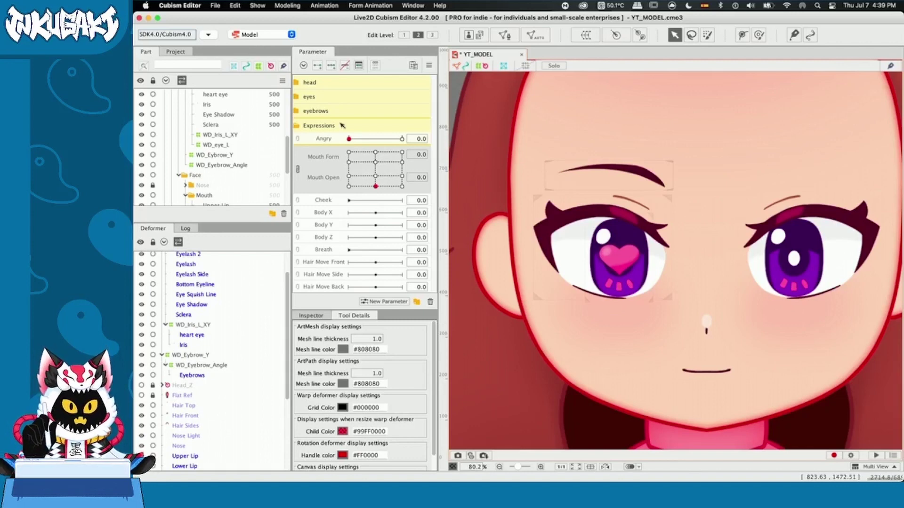
Create a parameter named Love with ID Love, range 0 to 1, below Angry
click(334, 138)
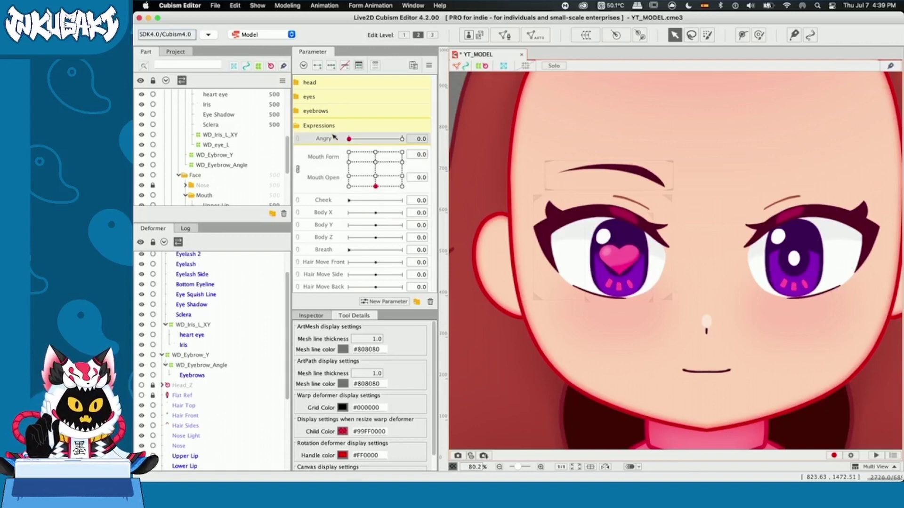
click(372, 302)
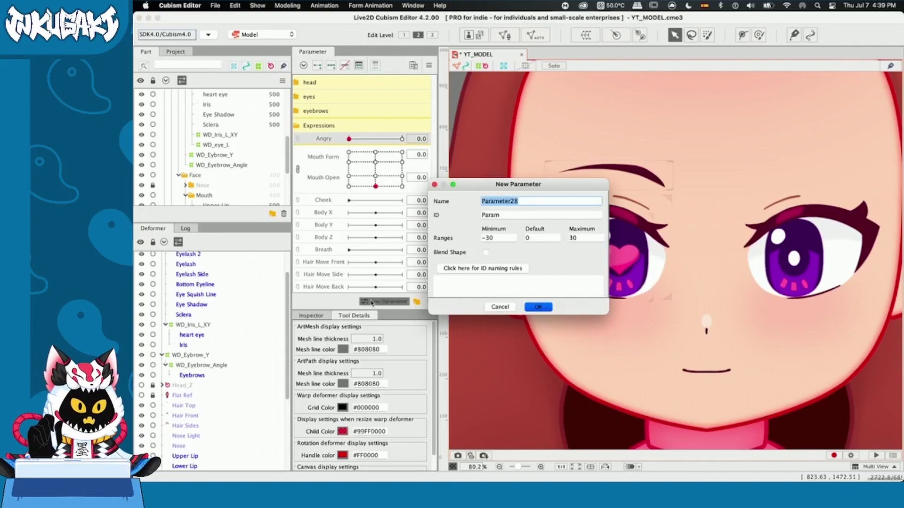
text(Love)
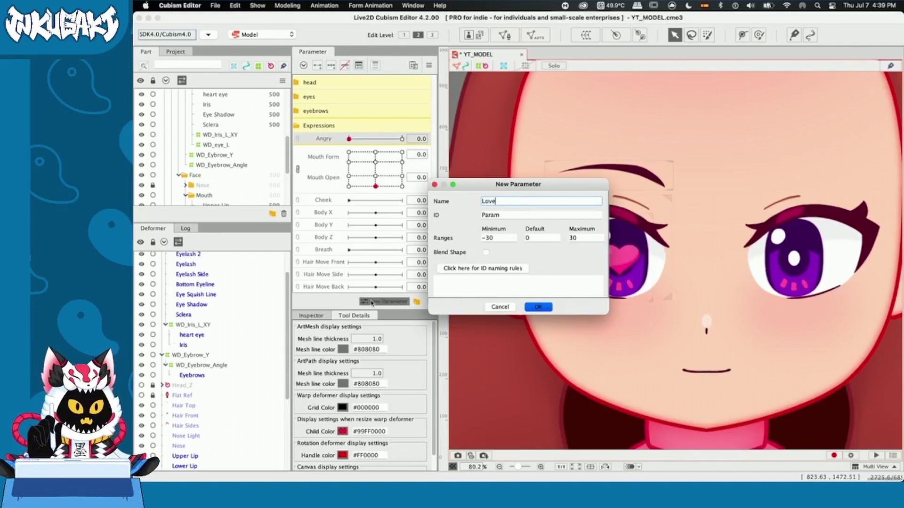
click(512, 217)
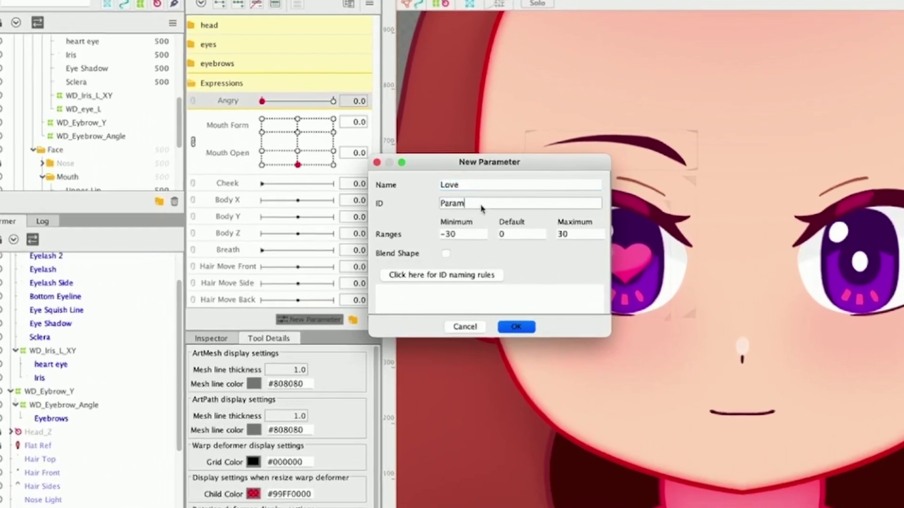
double_click(481, 206)
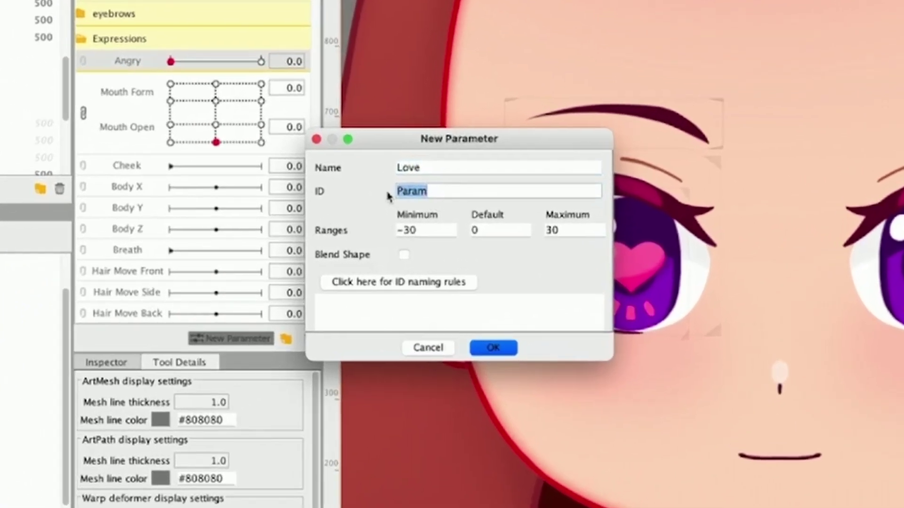
text(Love)
drag(418, 231, 376, 230)
text(0)
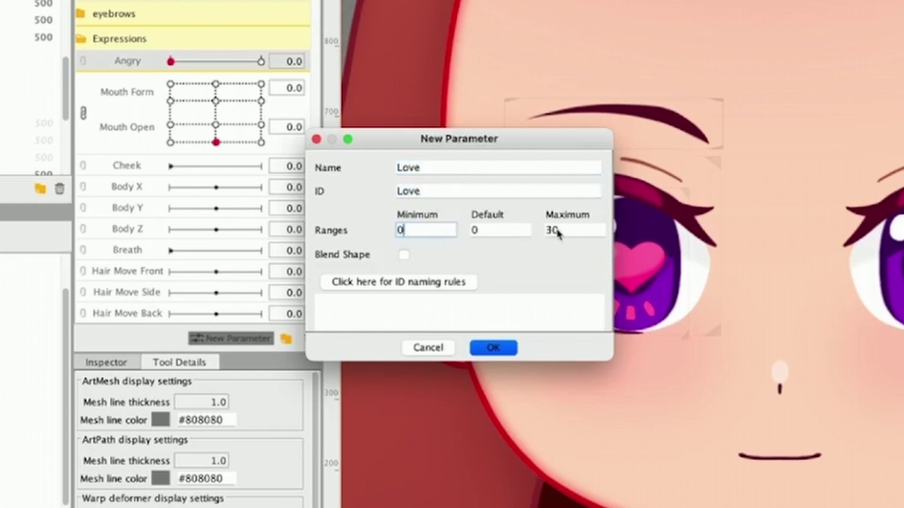
drag(556, 232, 531, 233)
text(1)
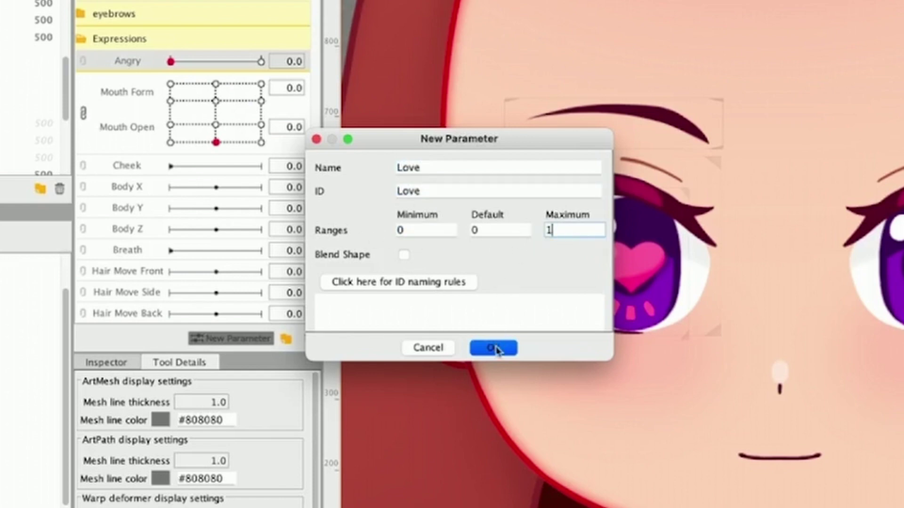
click(494, 348)
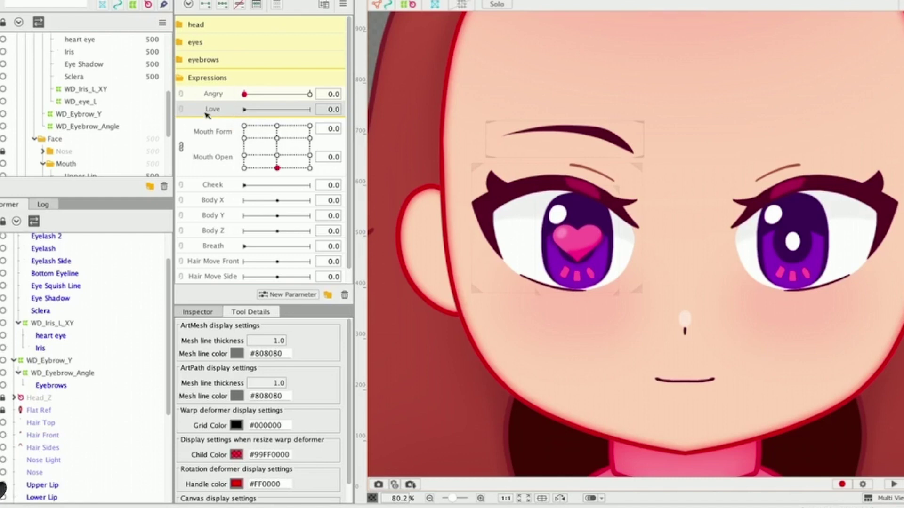
Key the heart eye's opacity on Love: 0% at 0, visible at 1
click(565, 246)
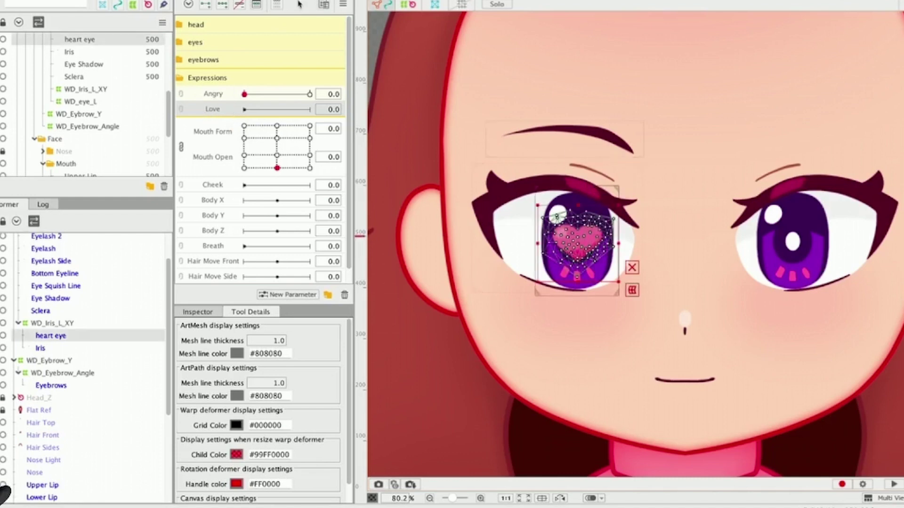
click(188, 313)
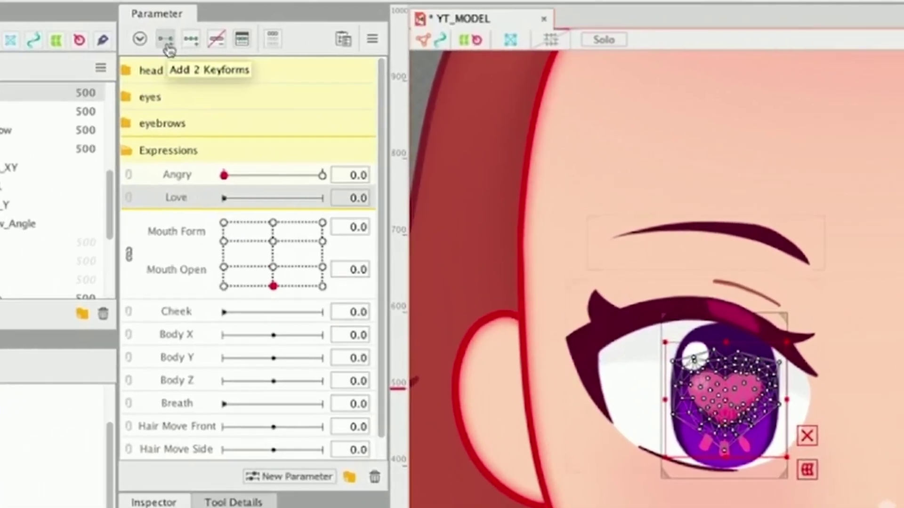
click(166, 43)
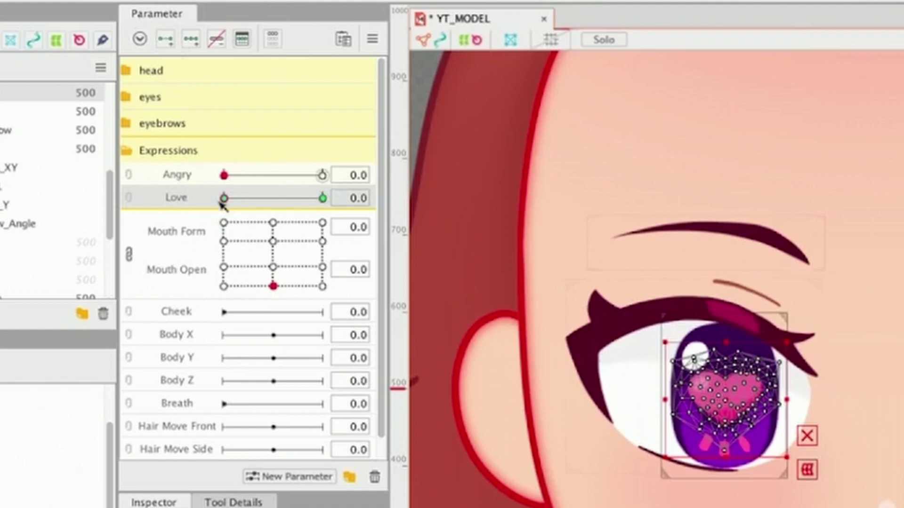
drag(224, 198, 323, 201)
click(323, 198)
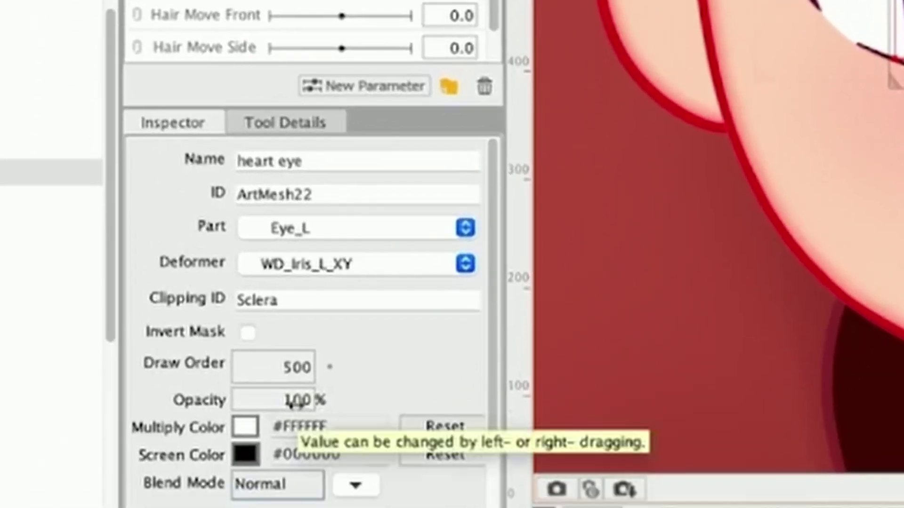
drag(291, 399, 282, 401)
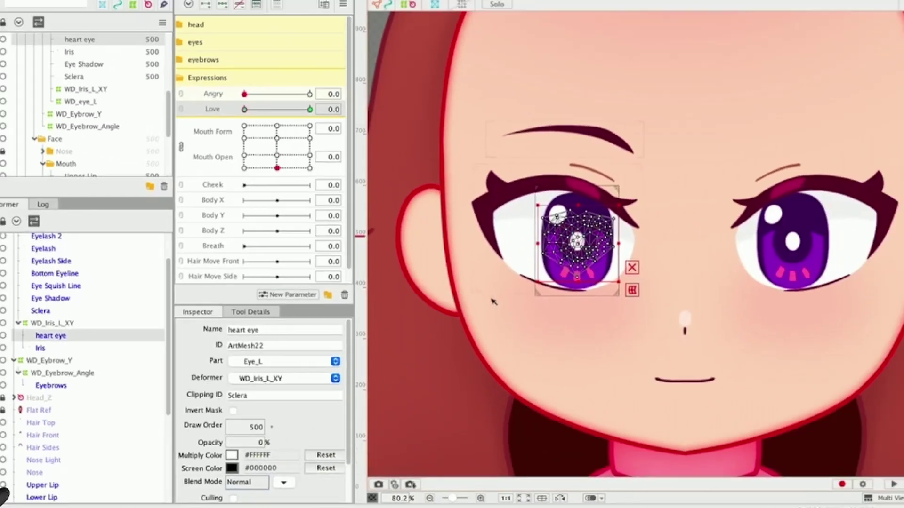
click(309, 110)
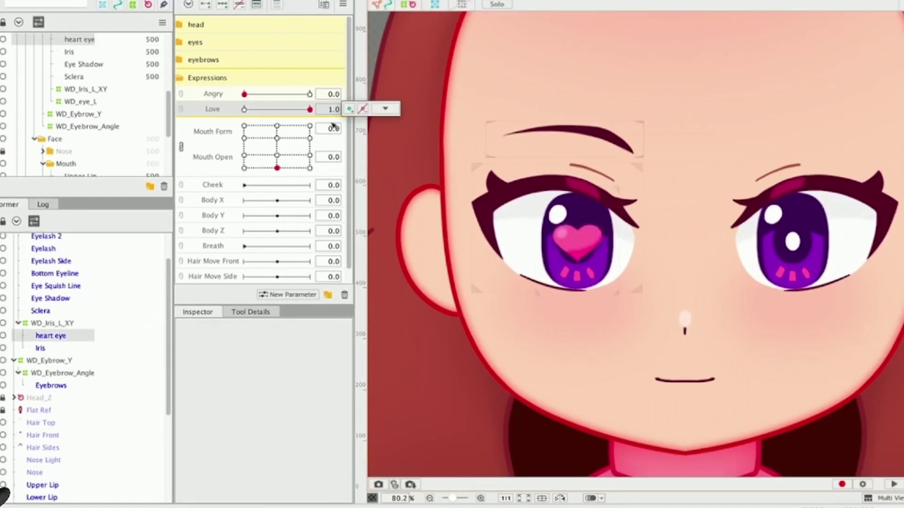
click(244, 110)
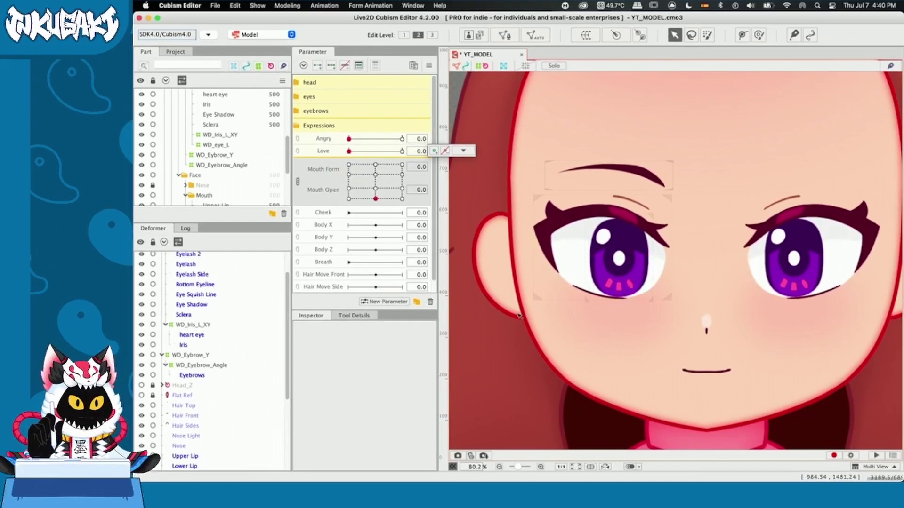
With Love at 1.0, shape the mouth into an open smile
drag(375, 198, 404, 202)
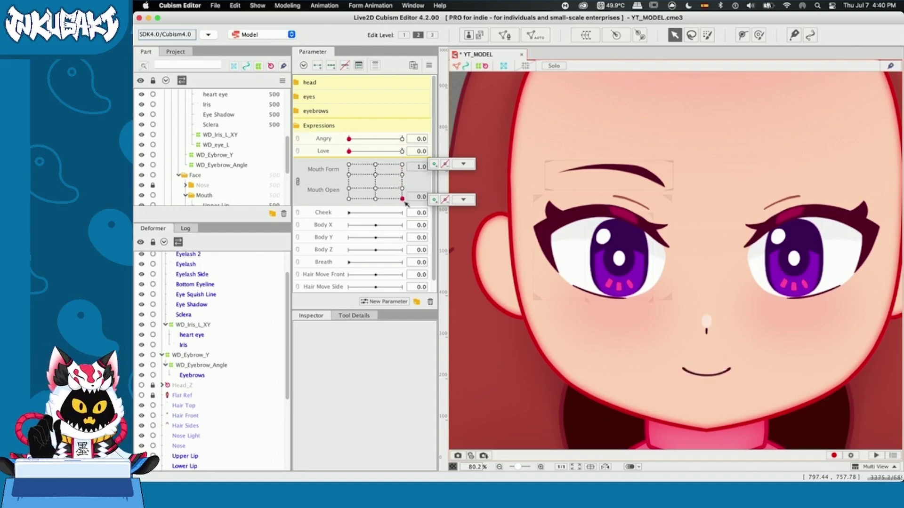
drag(349, 151, 410, 154)
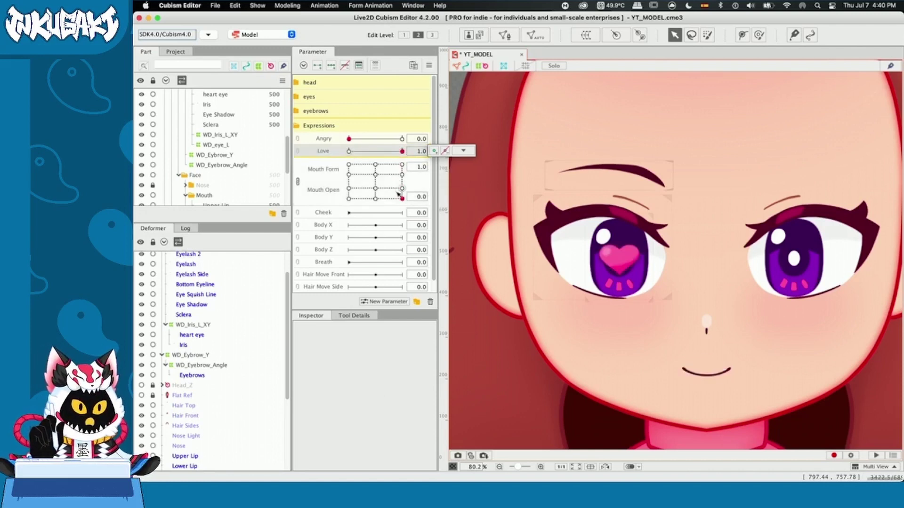
mouse_move(399, 194)
mouse_down()
mouse_move(403, 165)
mouse_move(408, 198)
mouse_up()
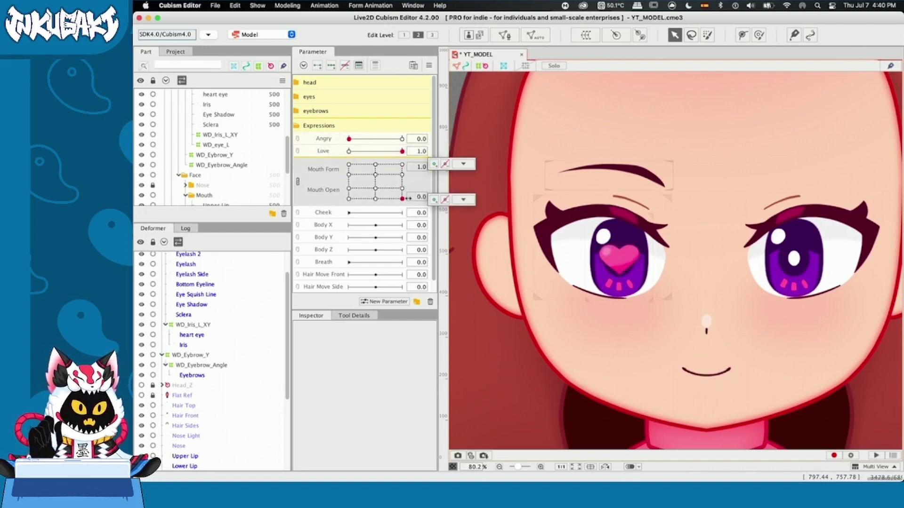
Set BrowL Angle and BrowL Form to 1.0 for the Love brow
click(297, 112)
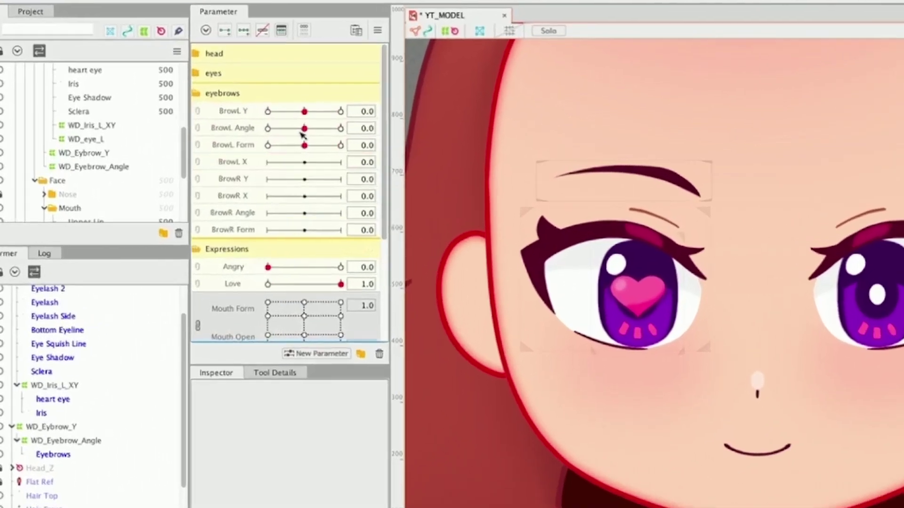
drag(303, 135, 384, 139)
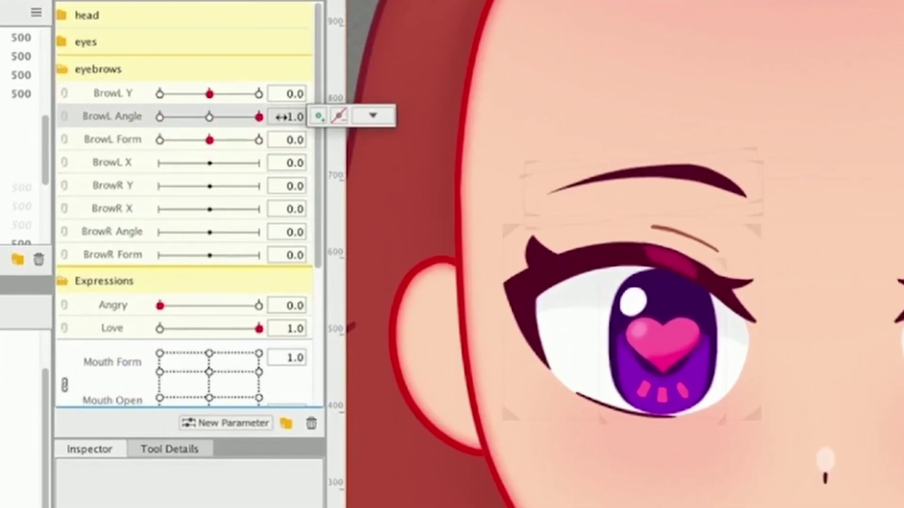
drag(210, 144, 265, 146)
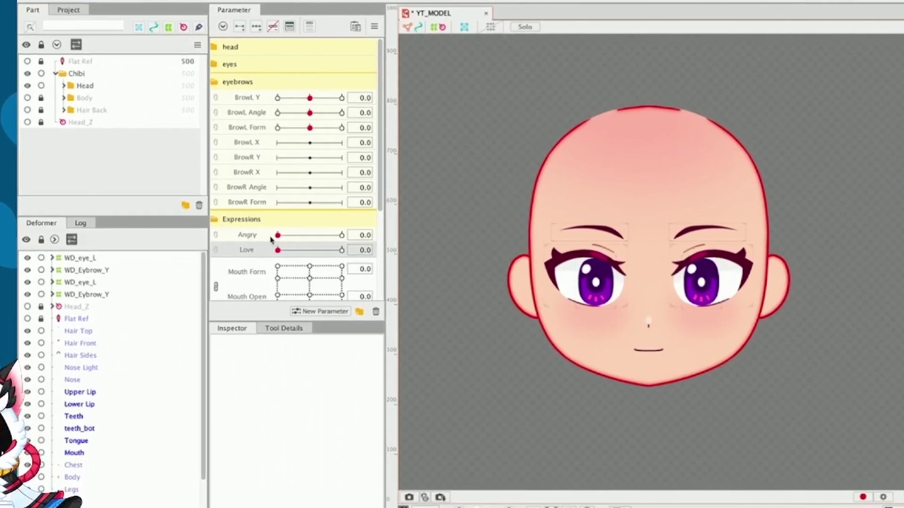
Preview the Angry and Love expressions, reset Love to 0, and bring up the File menu
click(349, 238)
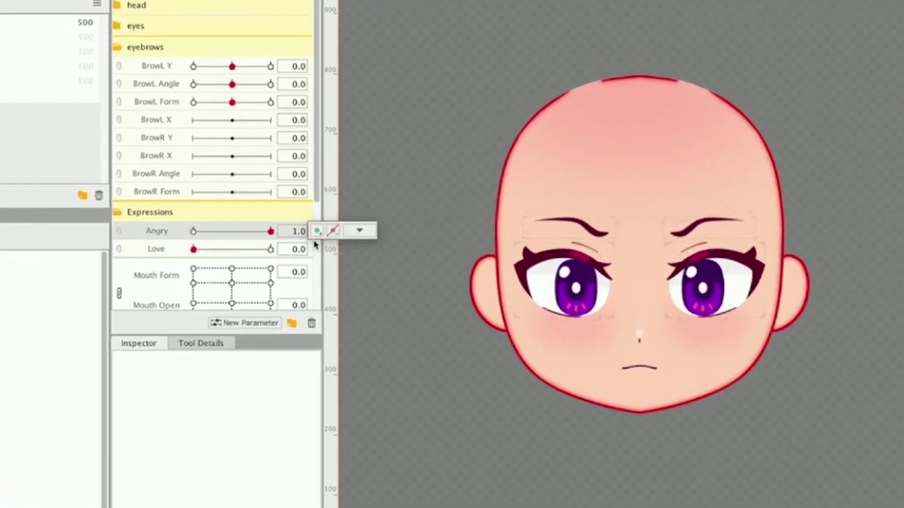
drag(197, 253, 209, 253)
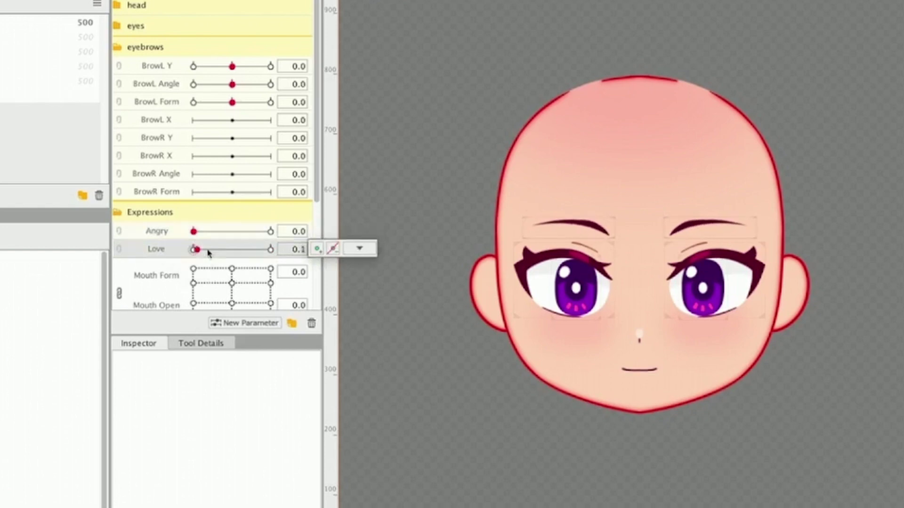
click(146, 50)
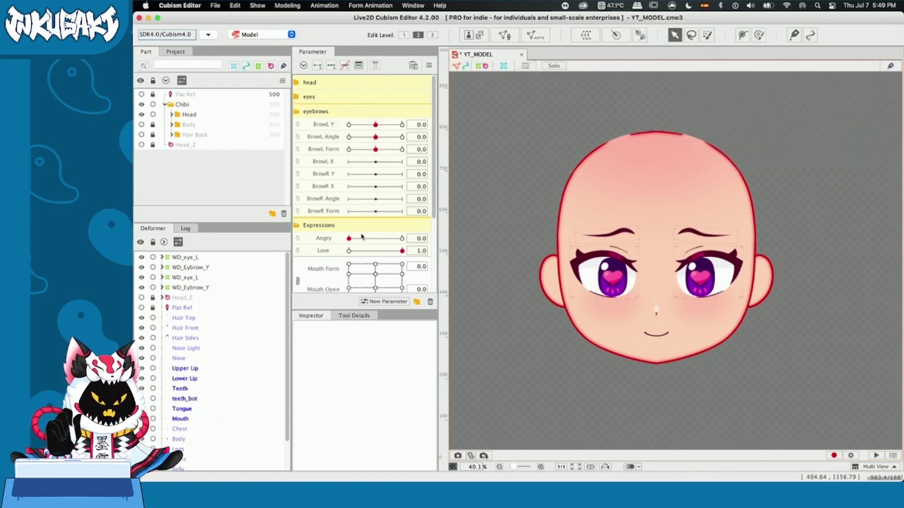
drag(402, 250, 349, 251)
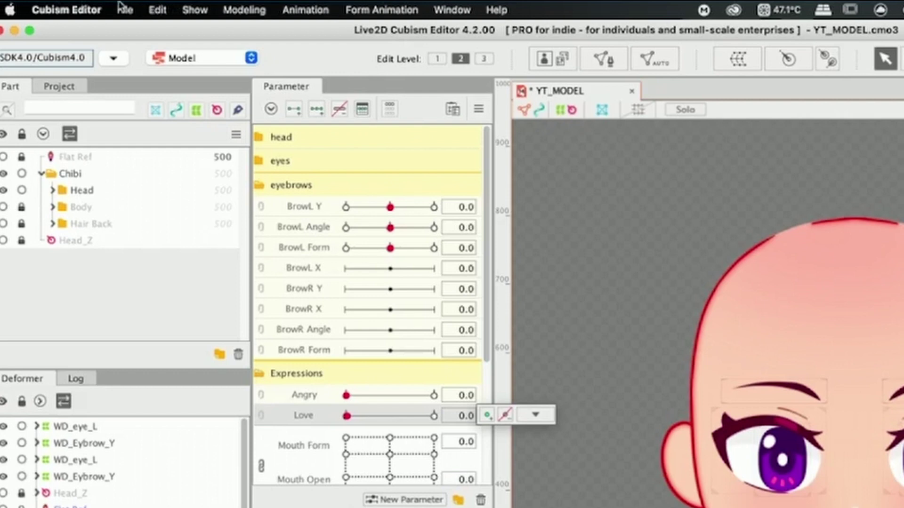
click(123, 9)
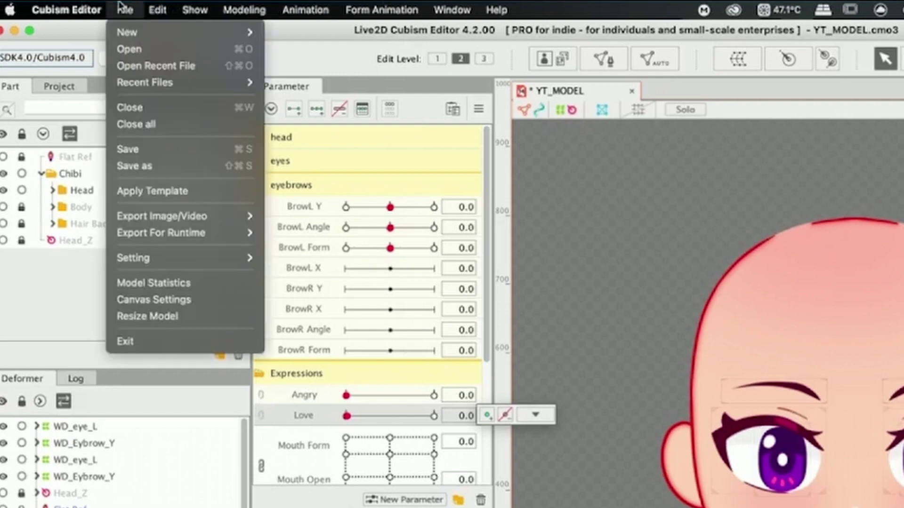
mouse_move(152, 241)
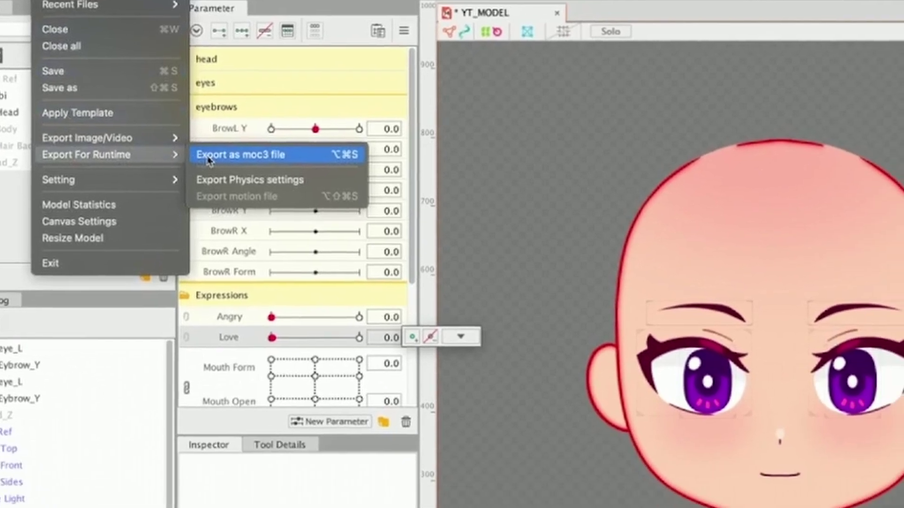
Export the model as a moc3 runtime file with the default settings into LIVE 2D TUTORIAL
click(284, 234)
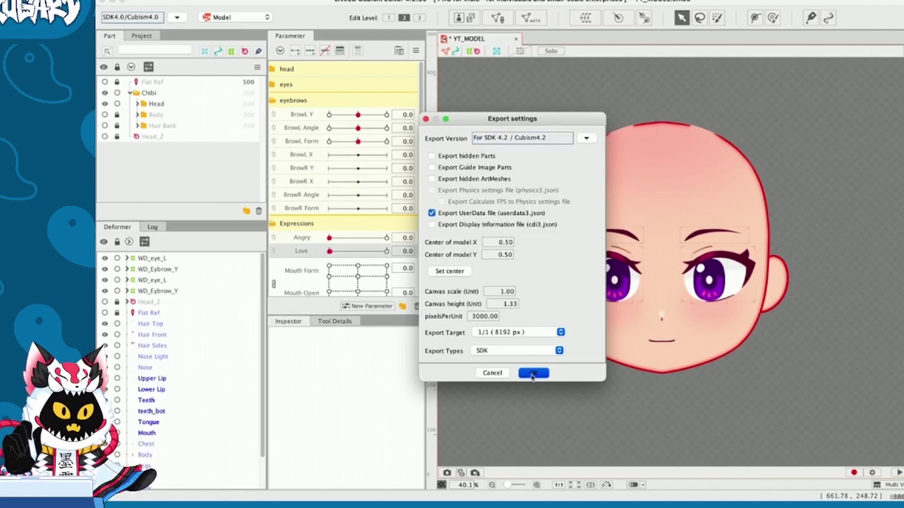
click(503, 441)
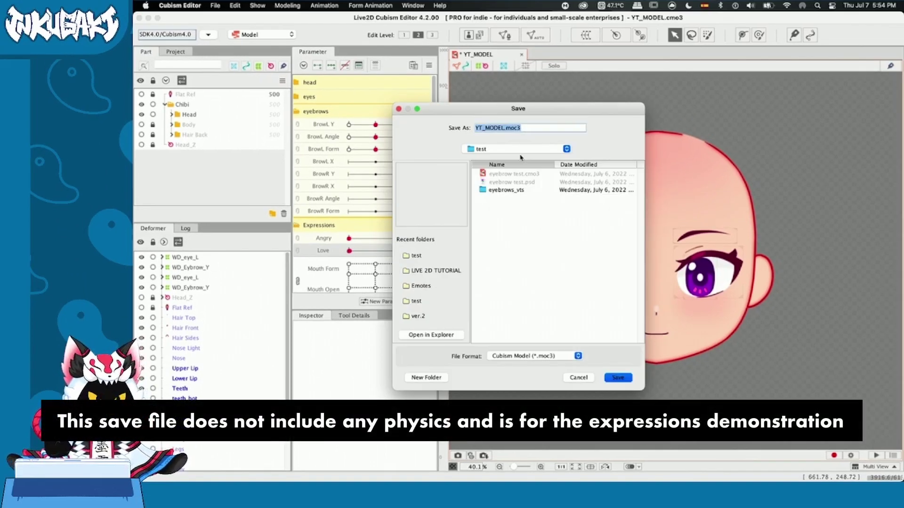
click(417, 270)
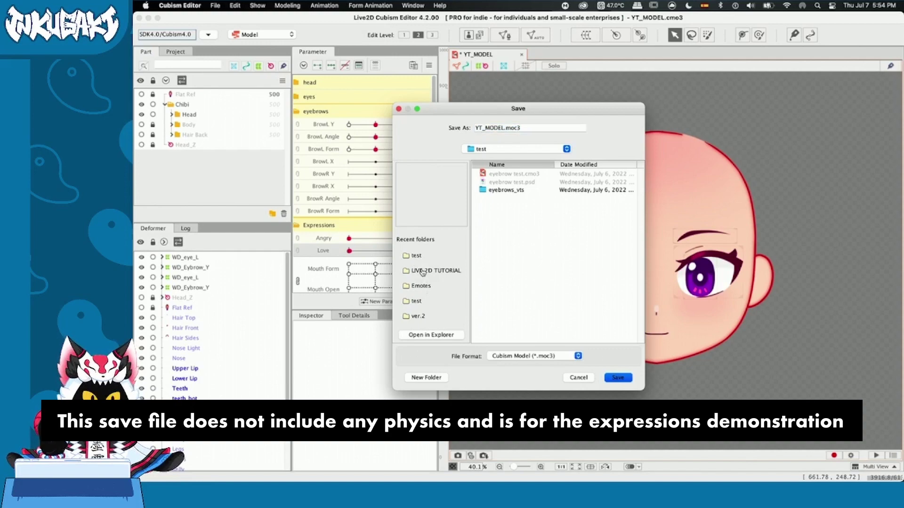
Save YT_MODEL.moc3, arrange the three exported files, and check the YT_MODEL.8192 texture folder
click(616, 378)
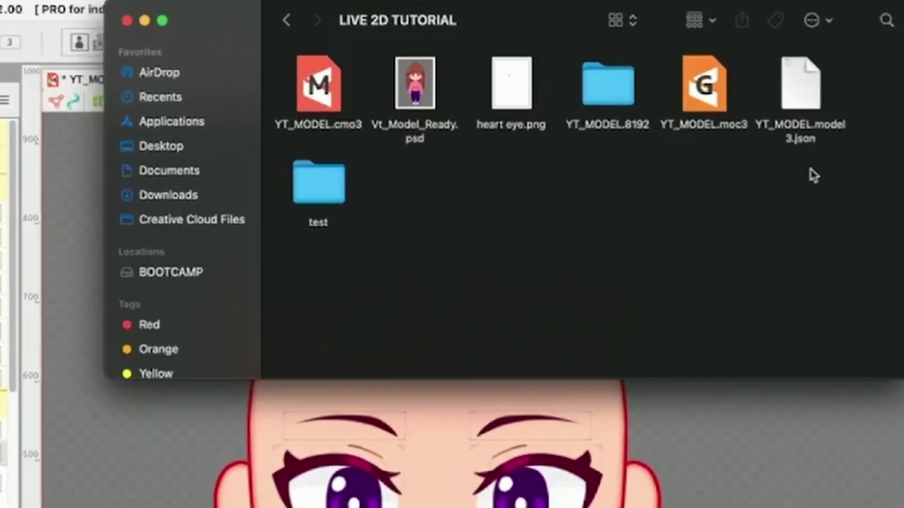
drag(814, 175, 565, 54)
drag(603, 83, 615, 253)
click(504, 261)
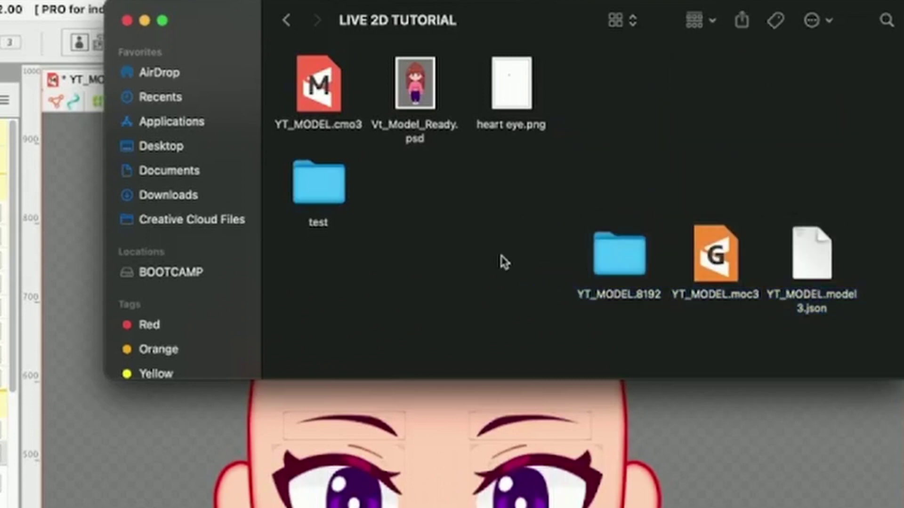
double_click(611, 269)
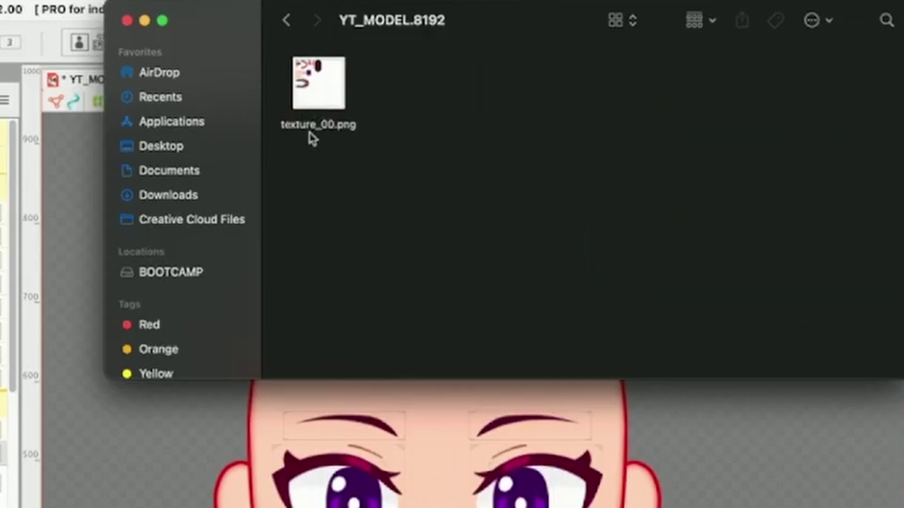
key(super+bracketleft)
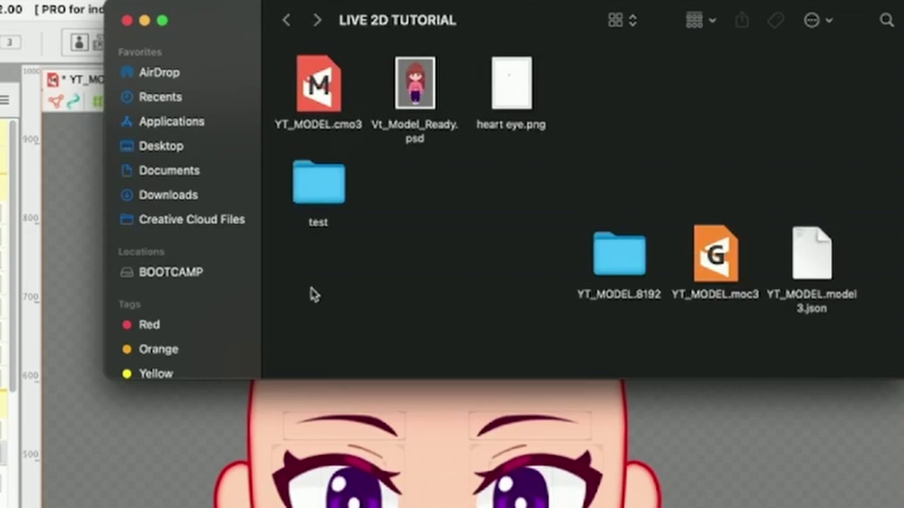
Create folder YTMODELTEST_vts, move the three exported files into it, and clean up the icons
right_click(398, 288)
click(405, 303)
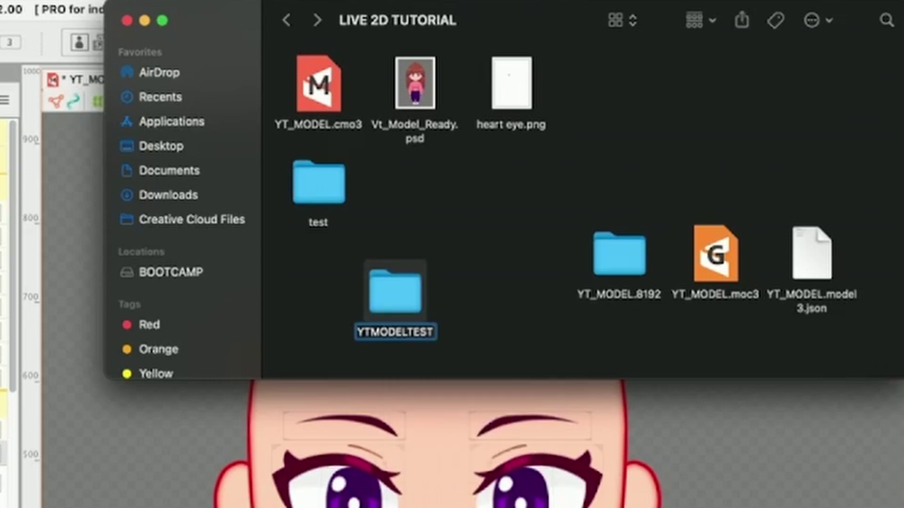
text(YTMODELTEST_vts)
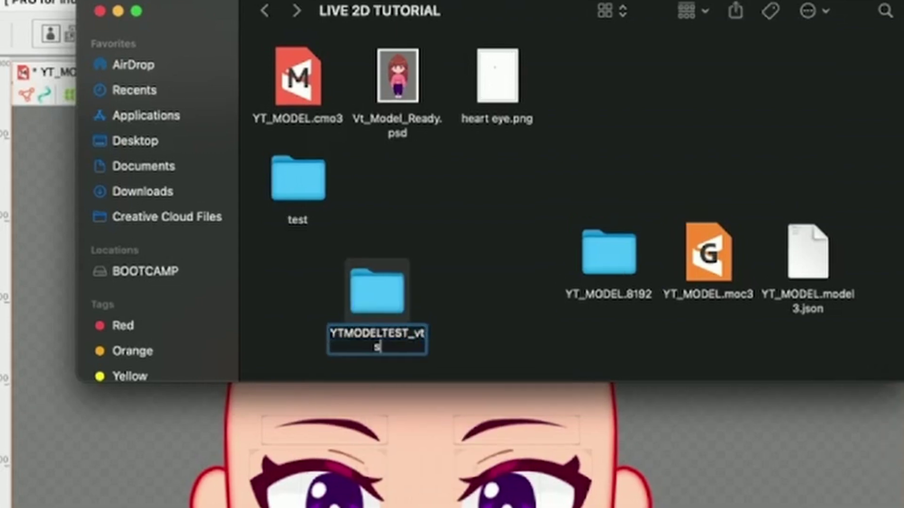
key(Return)
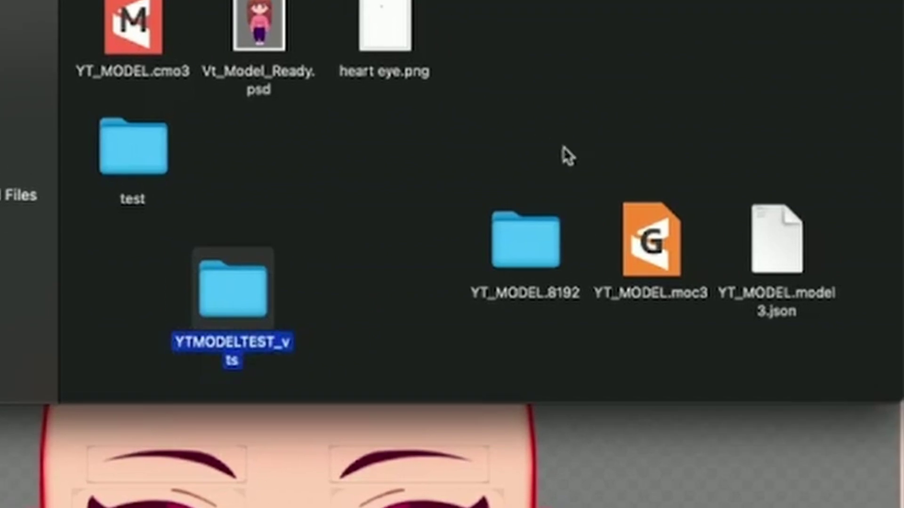
drag(484, 178, 807, 259)
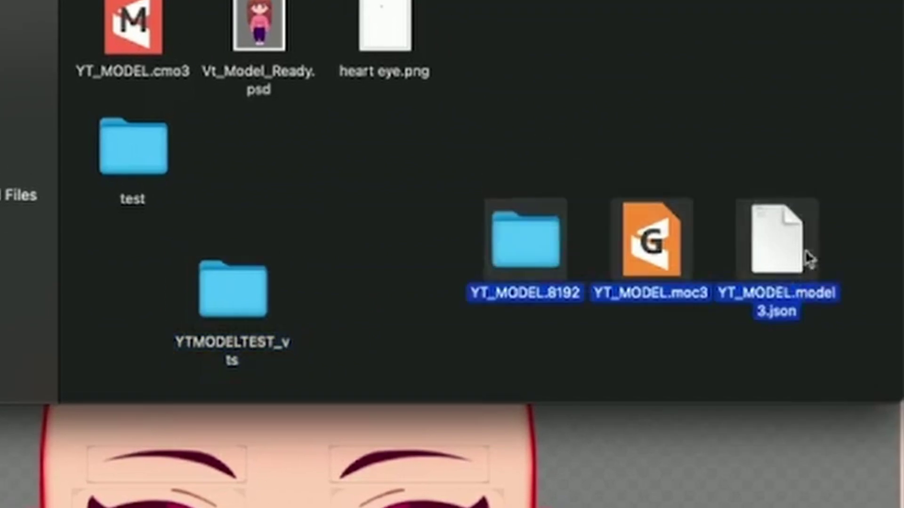
drag(584, 268, 523, 78)
right_click(508, 187)
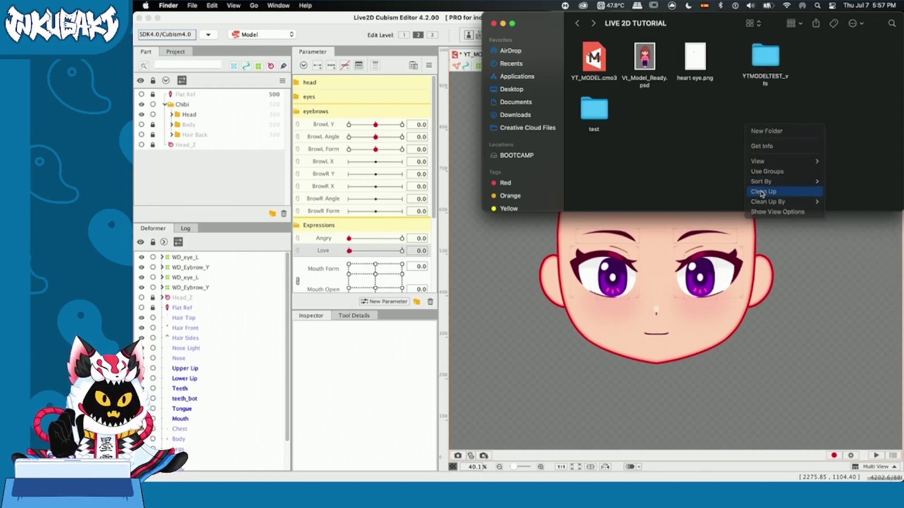
click(762, 194)
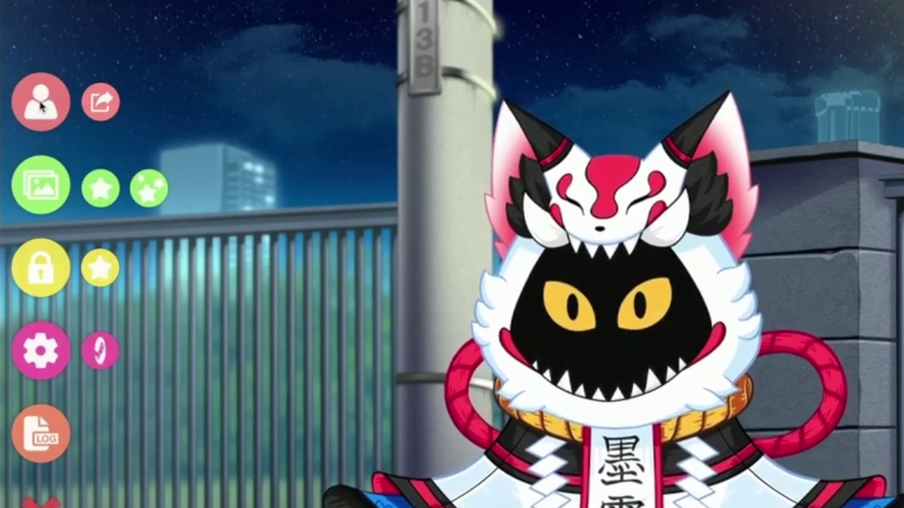
Copy the YTMODELTEST_vts folder into VTube Studio's Live2DModels folder and scroll the model list to YT_MODEL
click(44, 99)
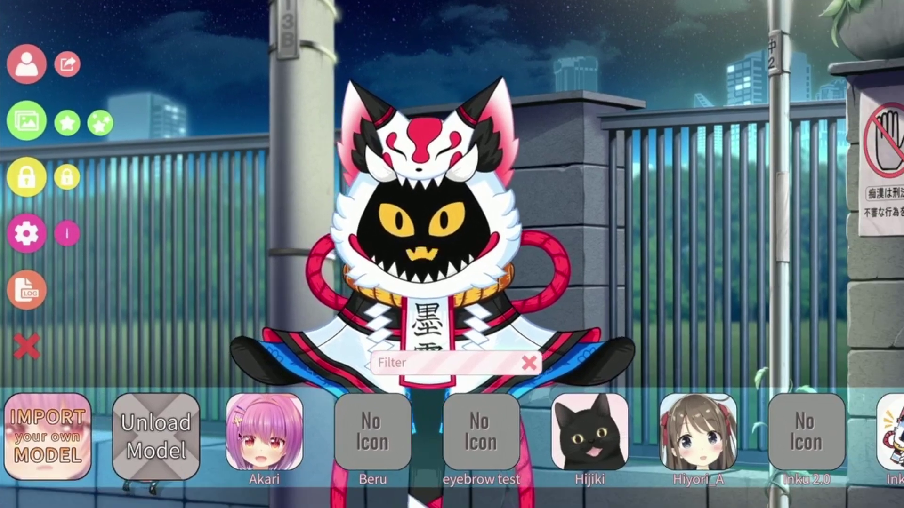
click(22, 453)
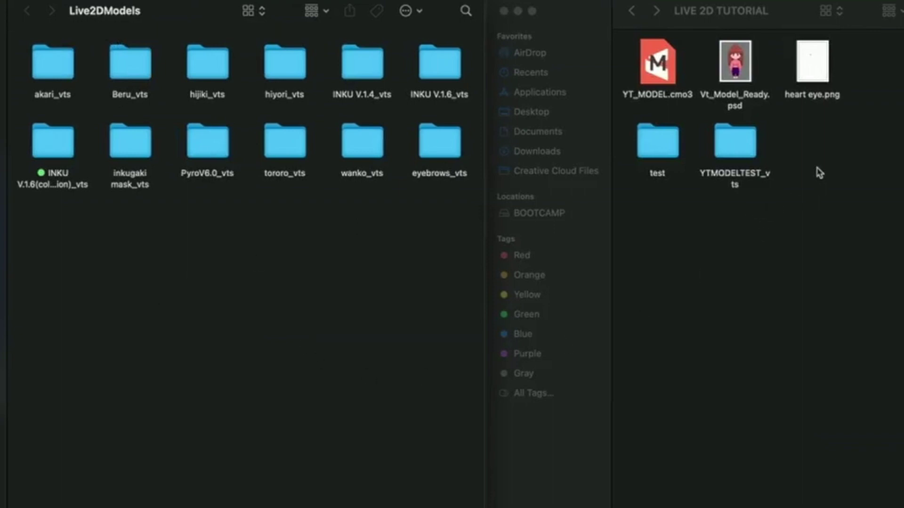
click(723, 148)
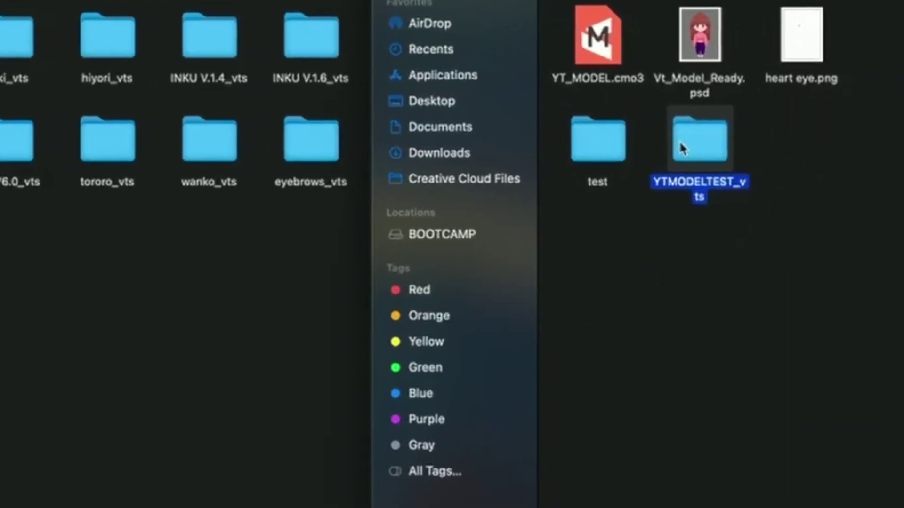
drag(681, 146, 54, 274)
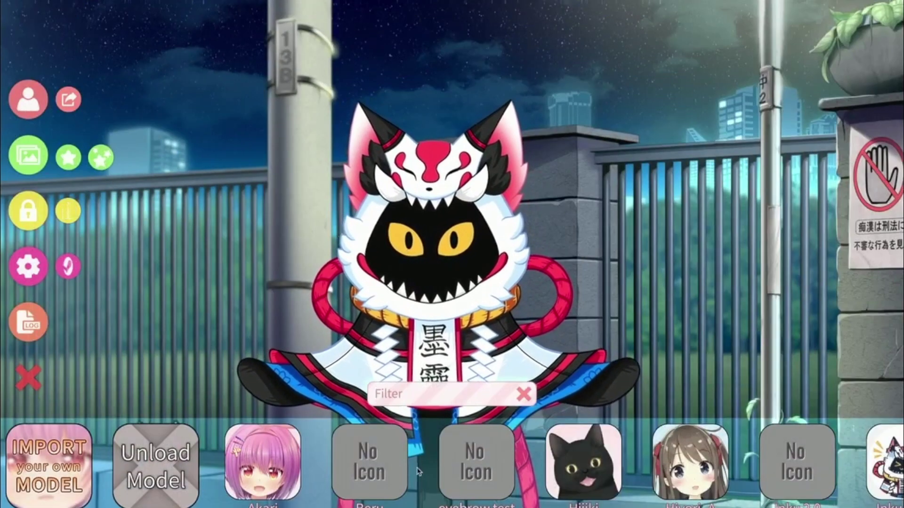
scroll(418, 471, right, 10)
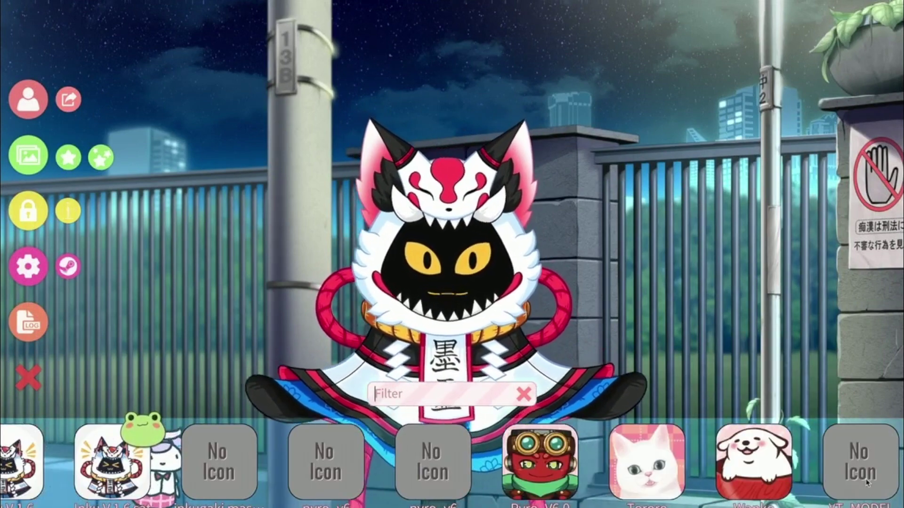
Load YT_MODEL, scroll to enlarge it in the scene, and open the general settings
click(859, 478)
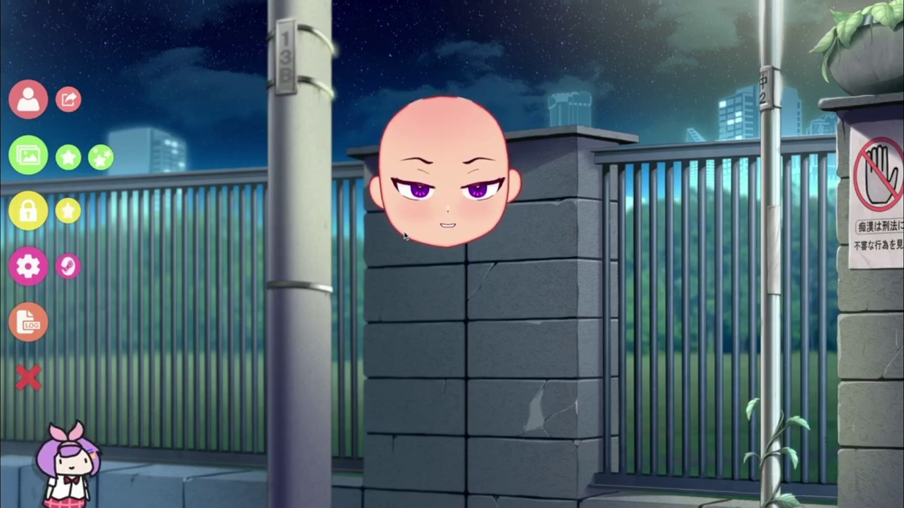
scroll(328, 364, up, 5)
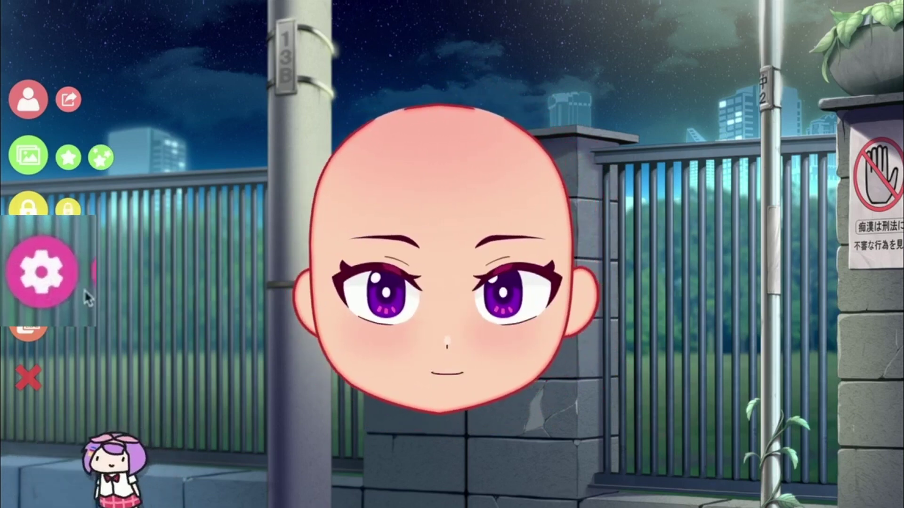
click(42, 282)
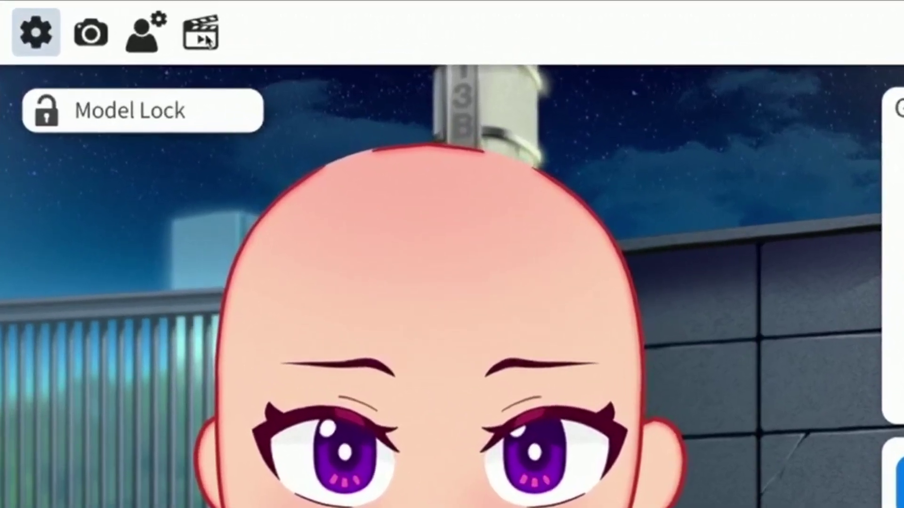
In the Expression Editor, save a new expression named ANGRY with the Angry parameter on at 1
click(125, 20)
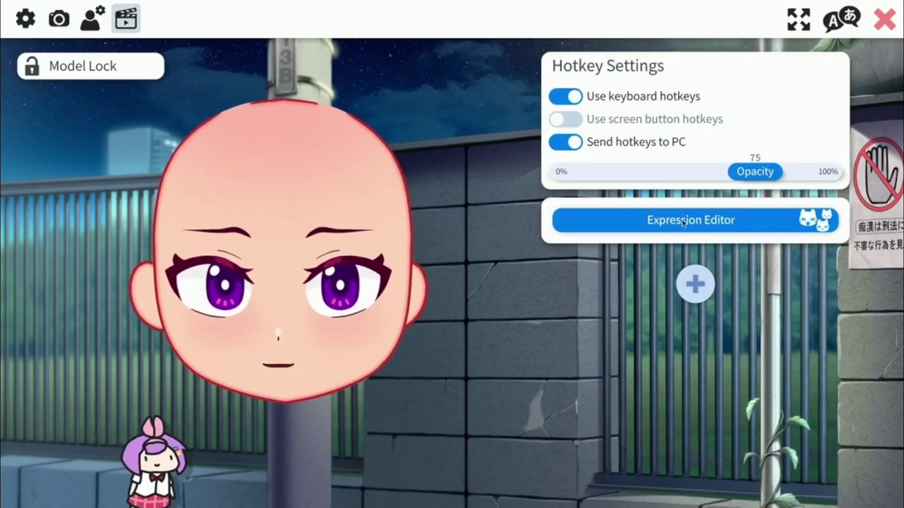
click(699, 224)
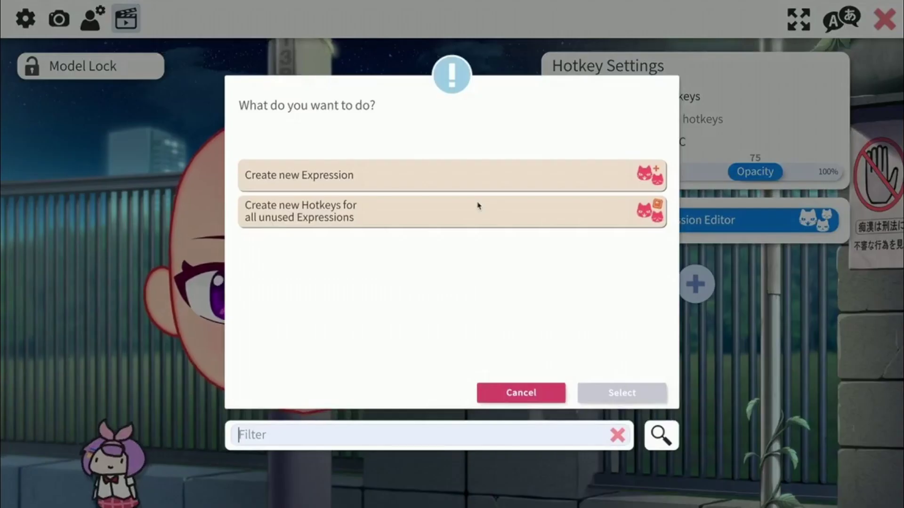
click(325, 175)
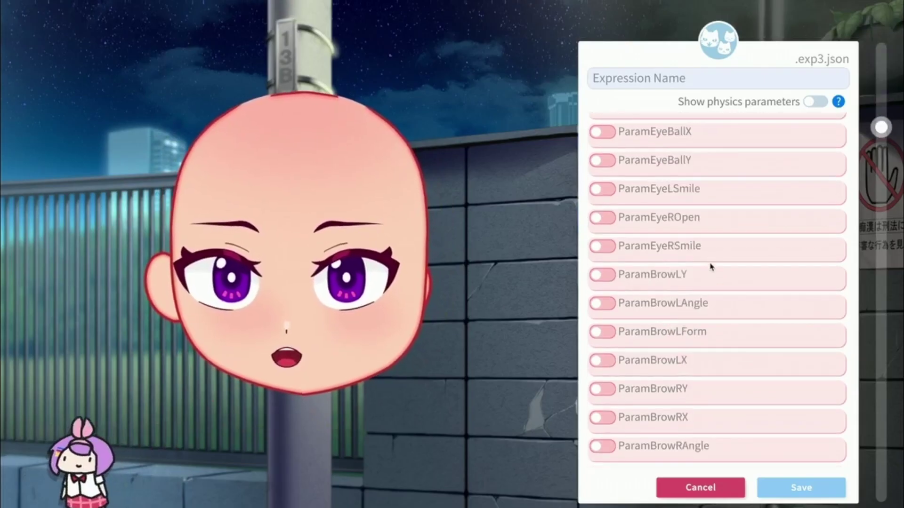
scroll(710, 265, up, 2)
scroll(710, 265, down, 5)
scroll(711, 267, up, 4)
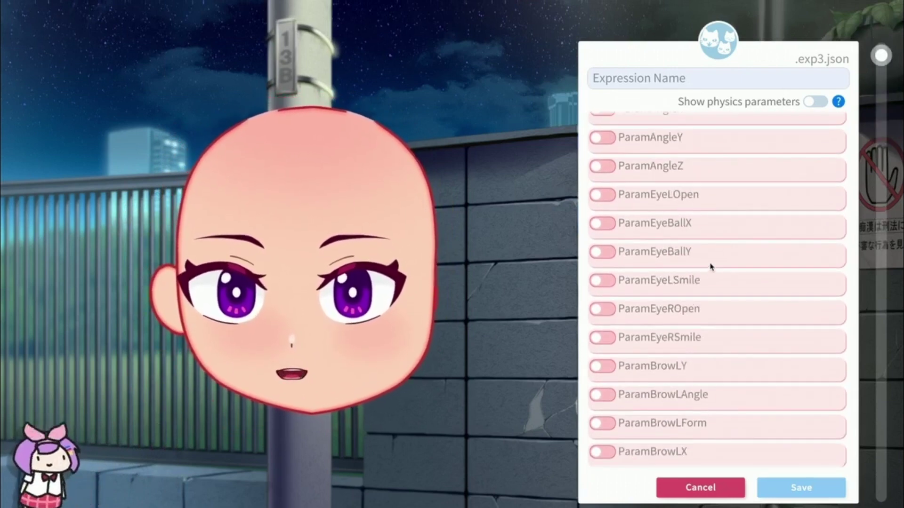
scroll(710, 305, down, 5)
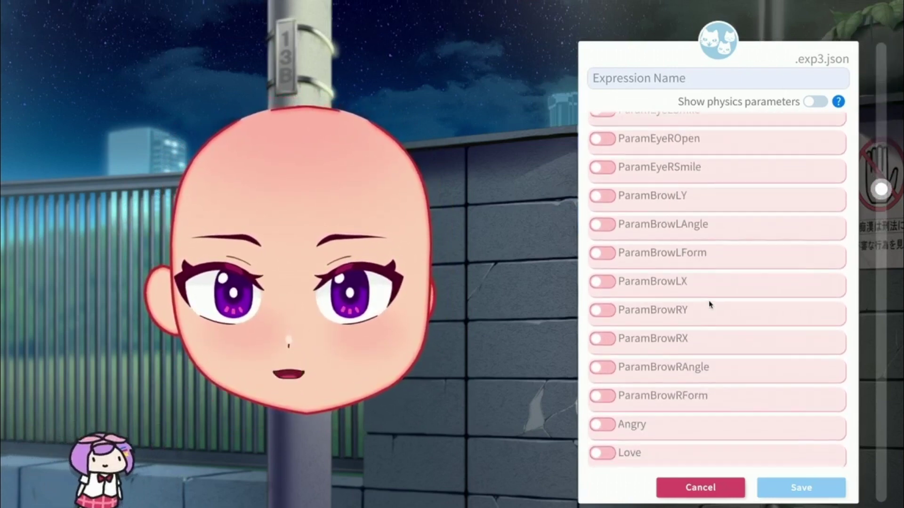
scroll(654, 337, down, 2)
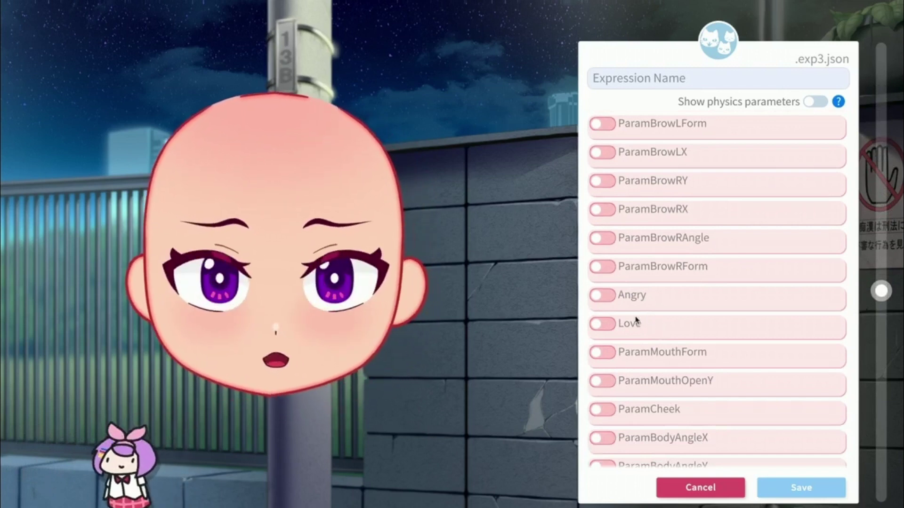
click(603, 295)
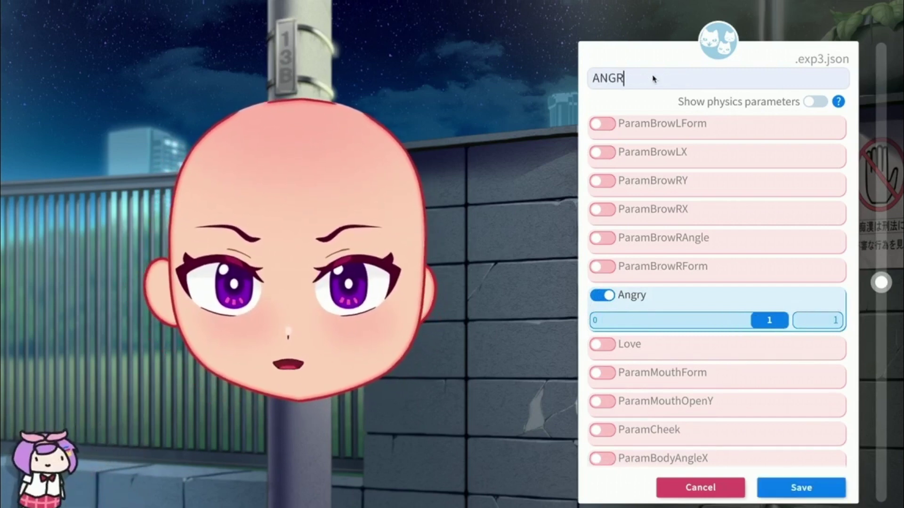
click(773, 481)
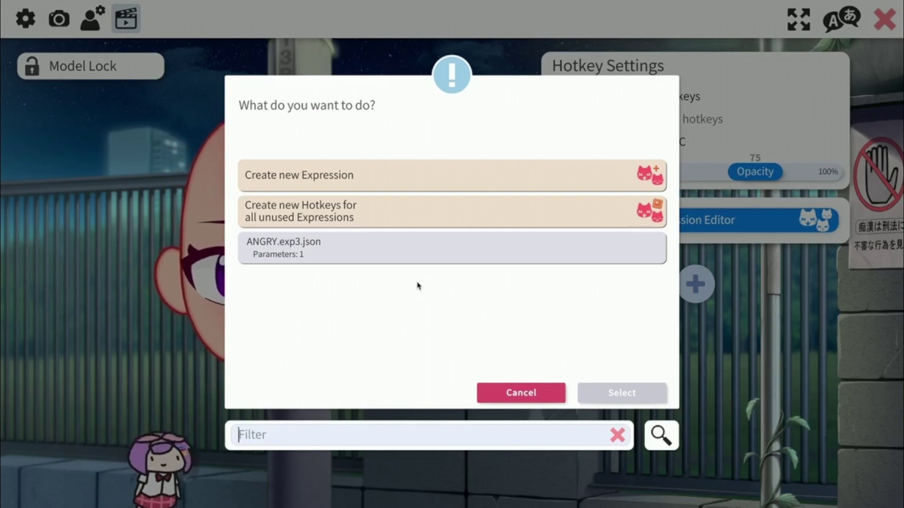
Save a second expression named 'Love' with the Love parameter switched on and raised to 1
click(445, 168)
click(601, 394)
click(602, 320)
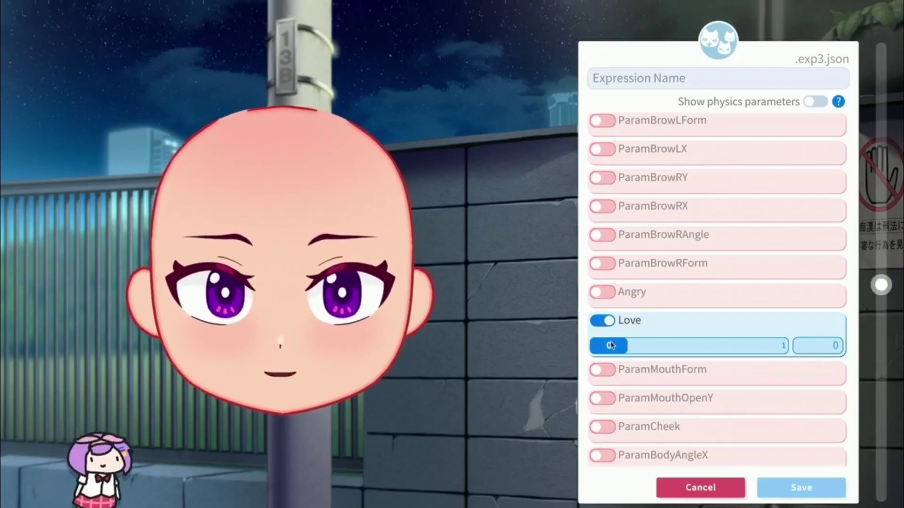
drag(608, 346, 801, 348)
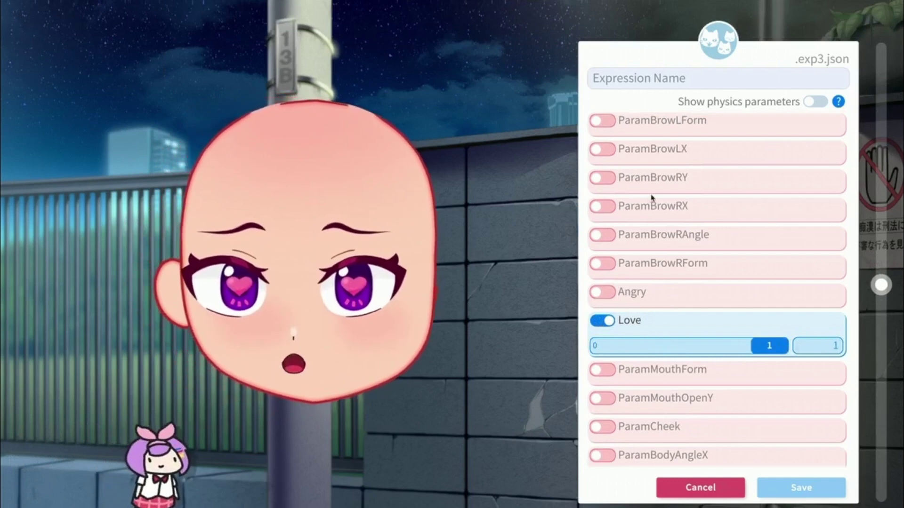
click(611, 83)
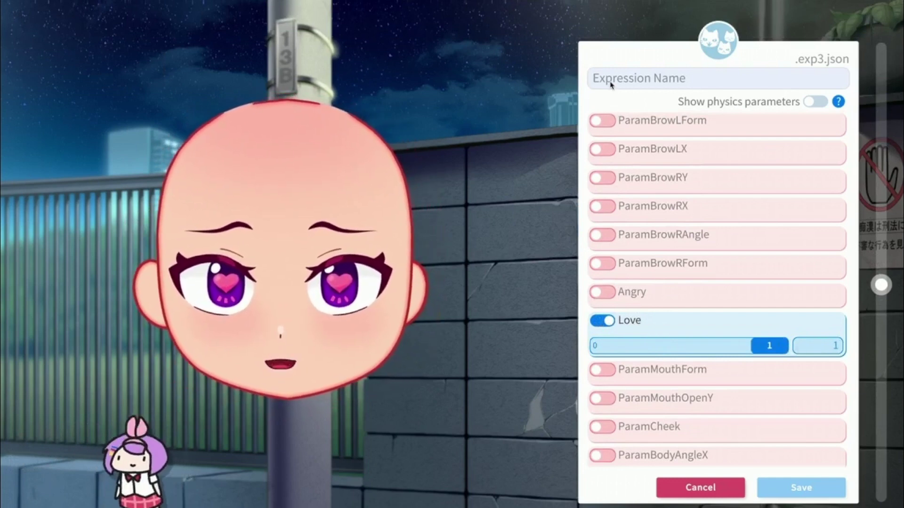
text(Love)
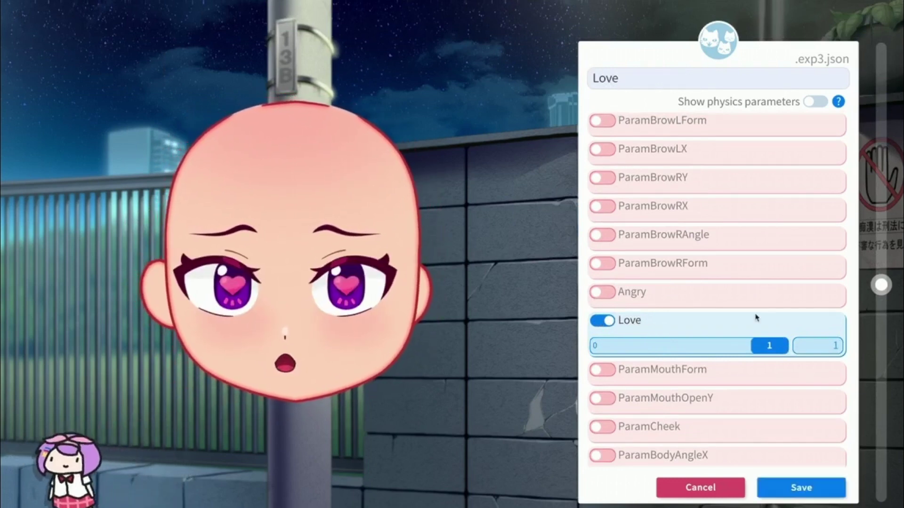
click(776, 490)
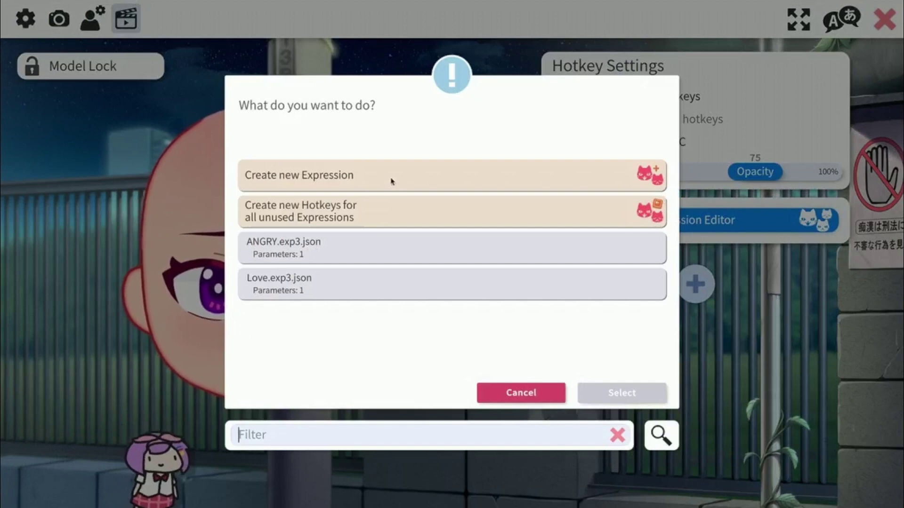
Create new hotkeys for all unused expressions, adding hotkeys for ANGRY and Love
click(374, 216)
click(602, 399)
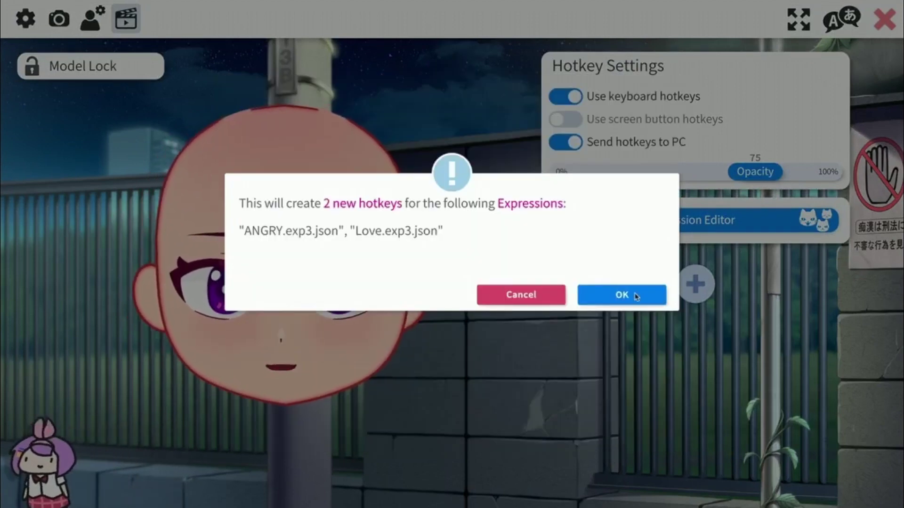
click(635, 296)
scroll(654, 371, down, 10)
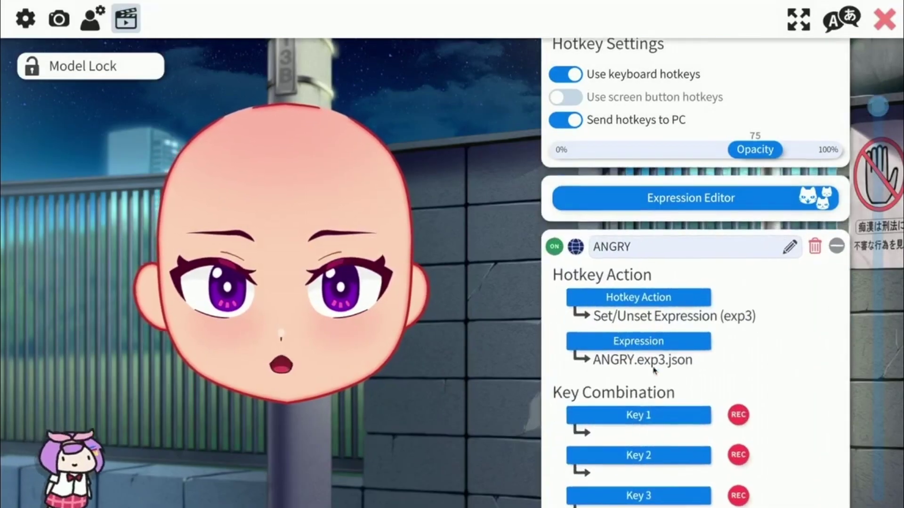
scroll(555, 206, up, 6)
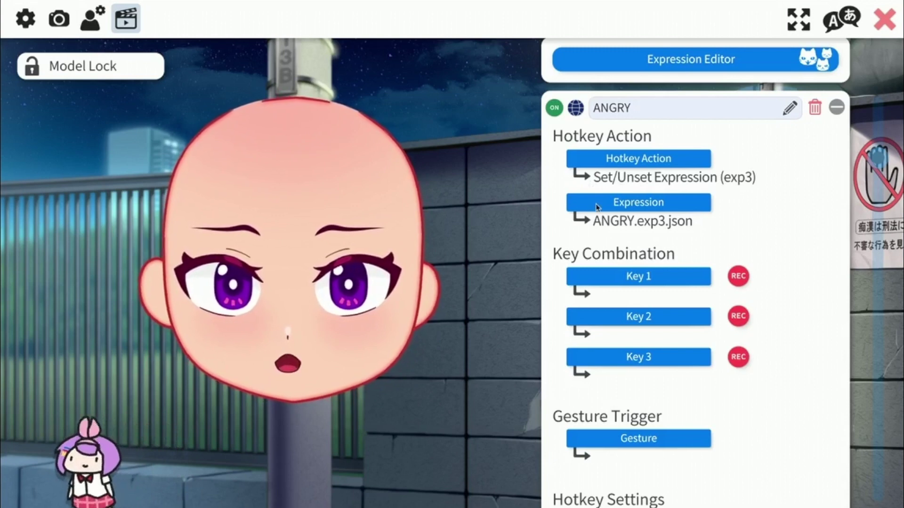
Bind the ANGRY hotkey to N1 and test it with keypad 1
click(617, 277)
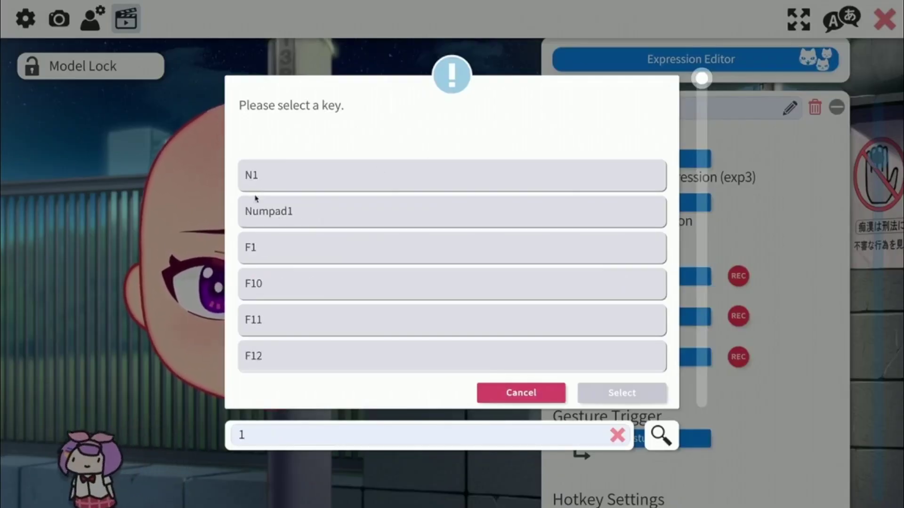
click(263, 187)
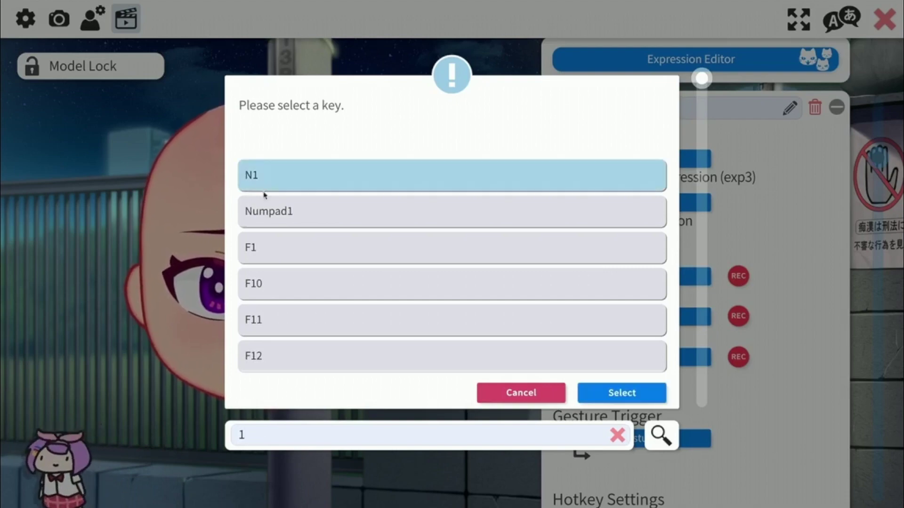
click(598, 394)
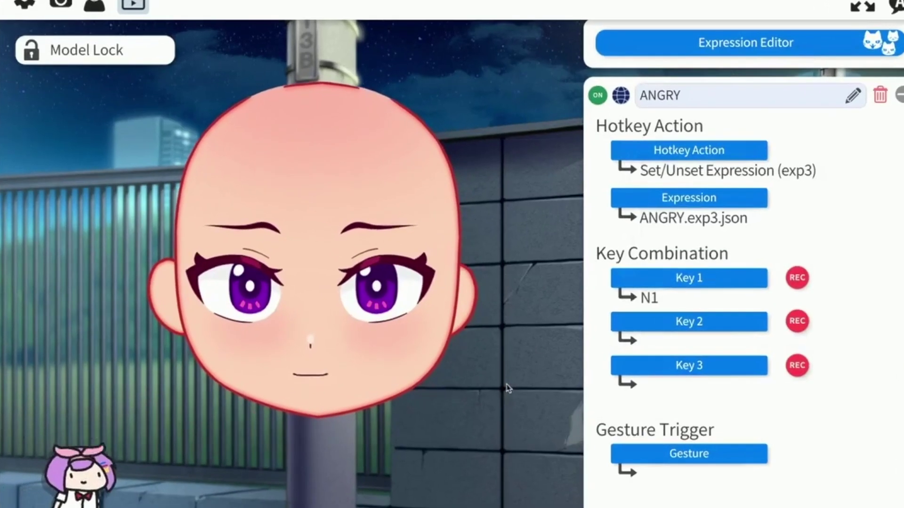
key(KP_1)
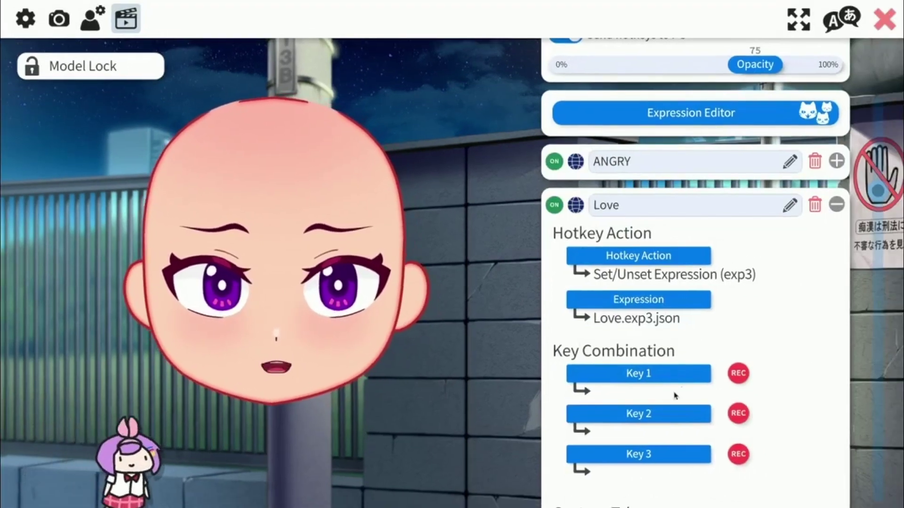
Bind the Love hotkey to N2 and test the heart eyes with keypad 2
click(671, 374)
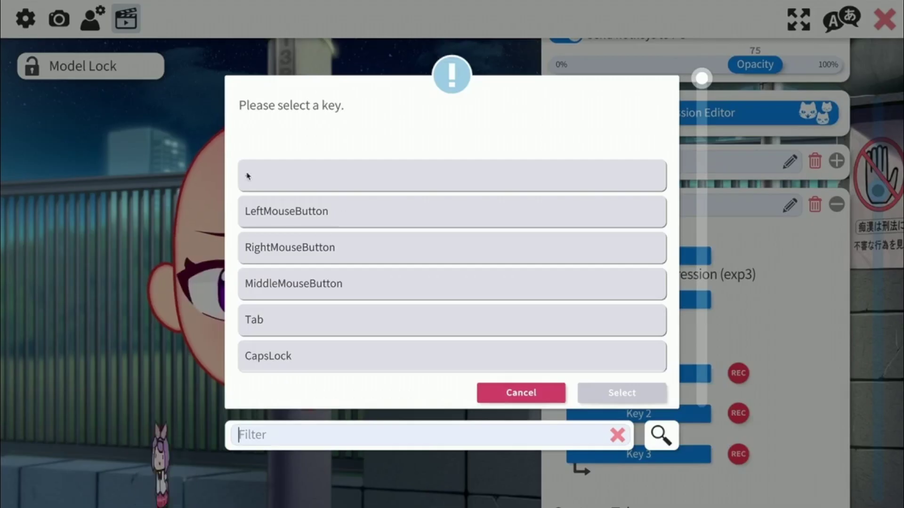
click(269, 187)
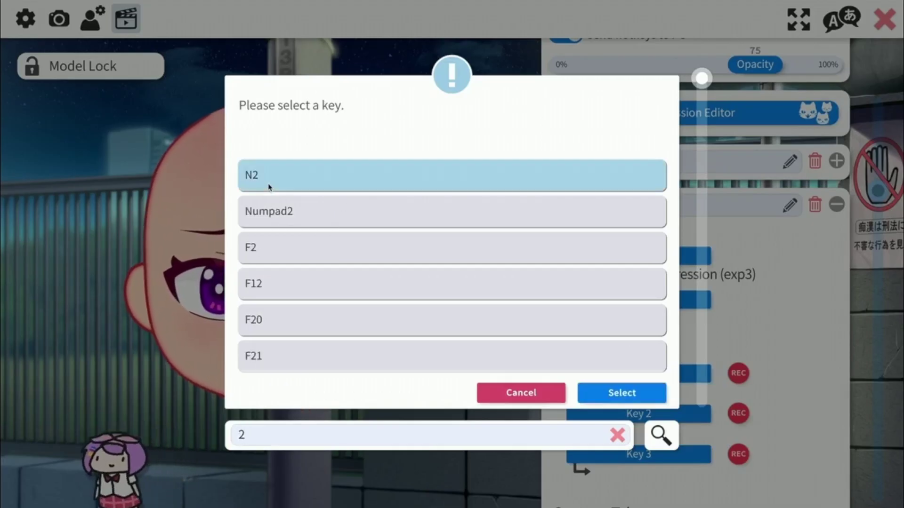
click(597, 391)
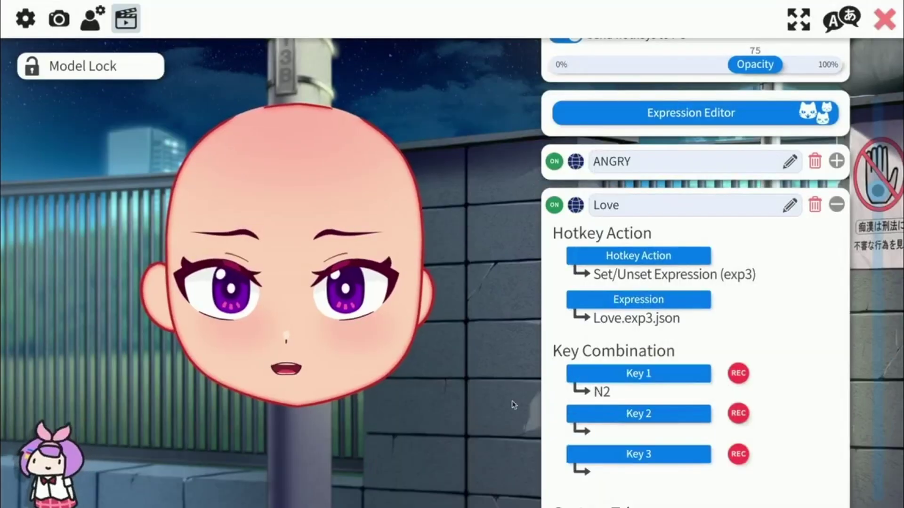
key(KP_2)
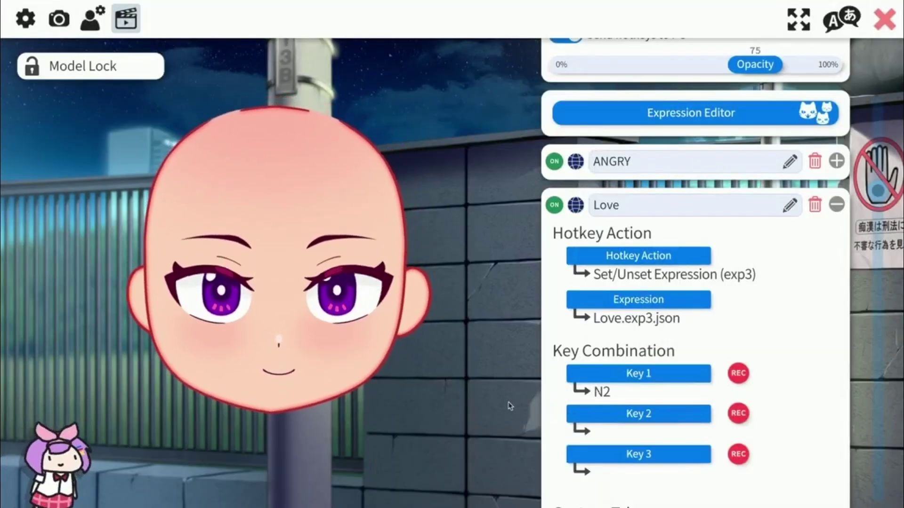